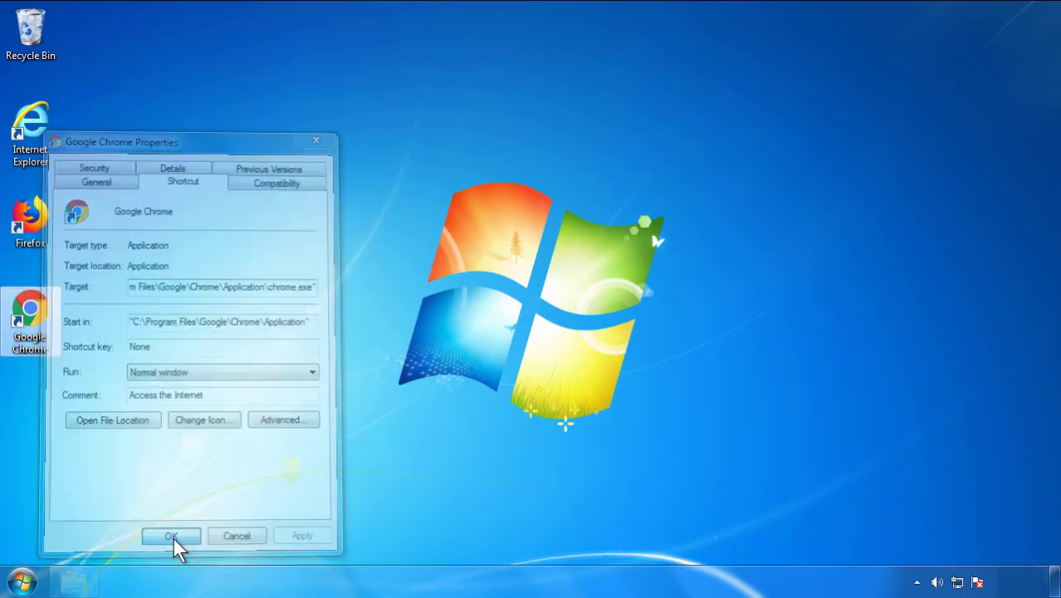
Close the Google Chrome shortcut Properties after confirming it targets chrome.exe, and show the Start menu
left_click(22, 581)
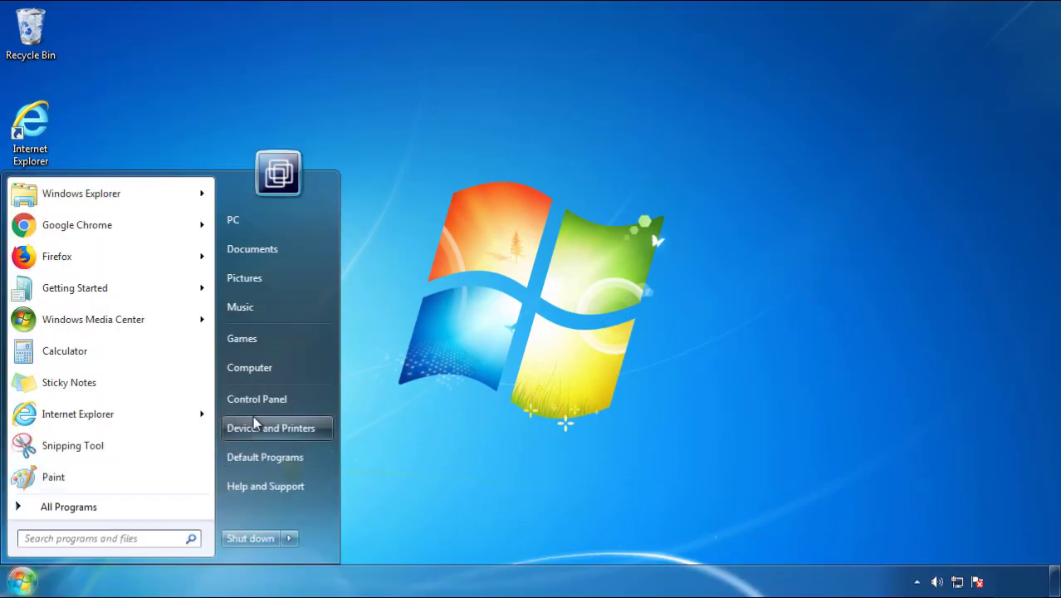
Open the installed programs list in Control Panel, sorted by install date with newest first
left_click(265, 397)
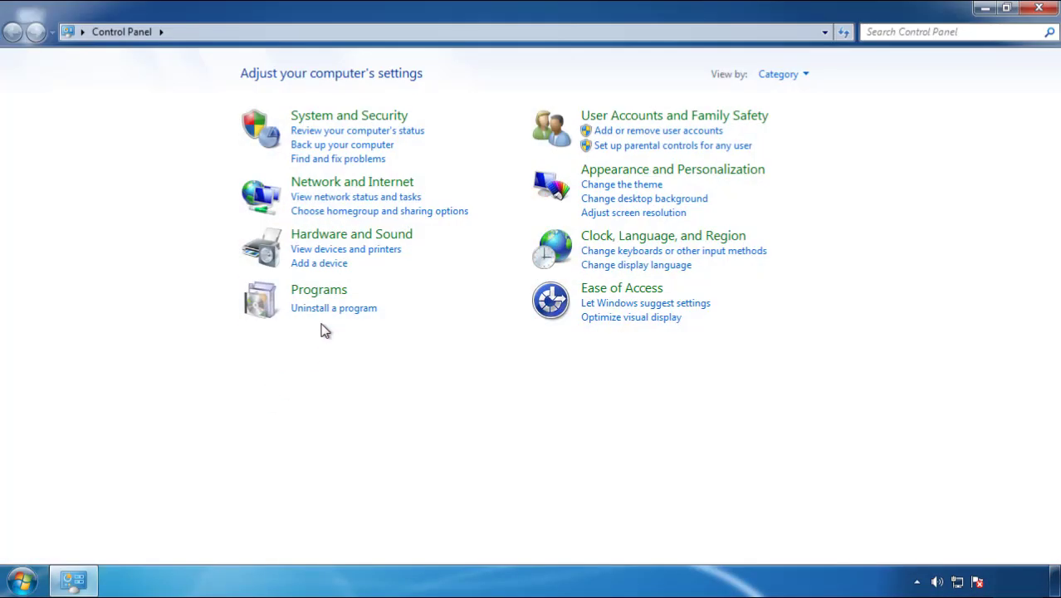
left_click(329, 307)
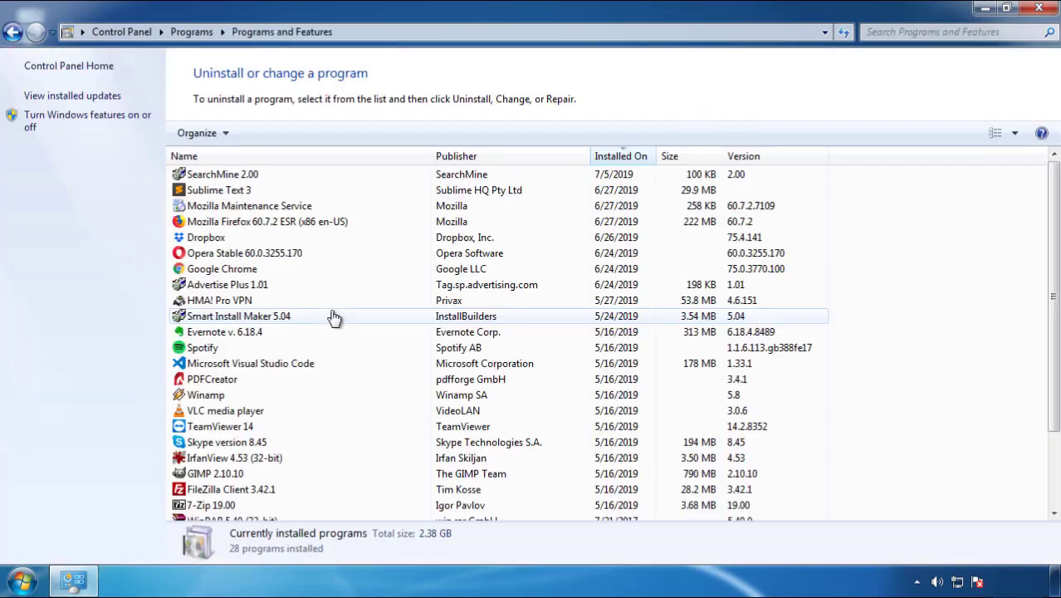
left_click(622, 157)
left_click(619, 157)
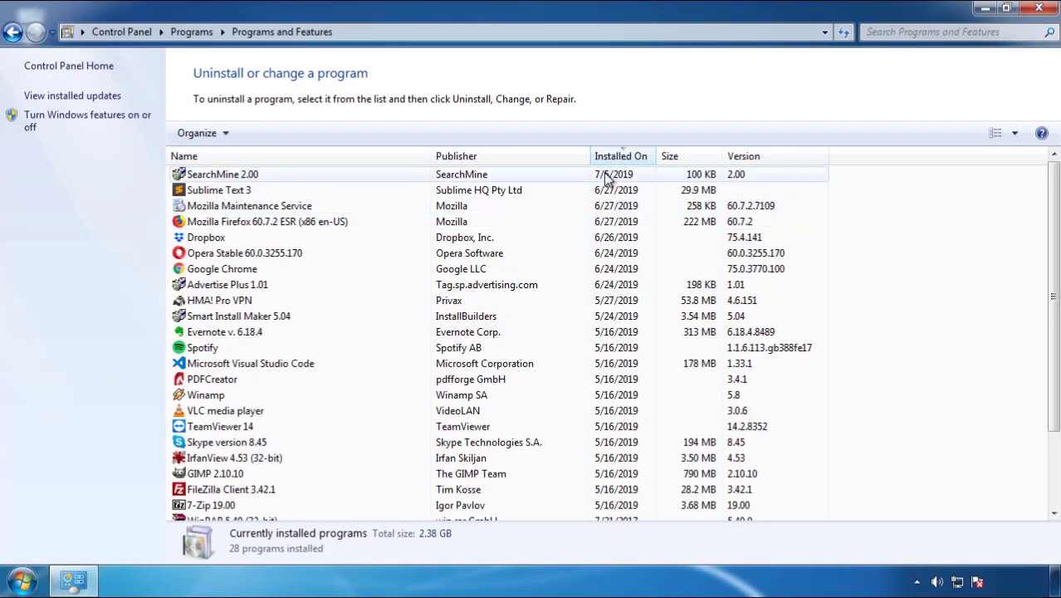
Uninstall SearchMine 2.00, finish its uninstaller, and close the programs window
left_click(226, 179)
left_click(266, 134)
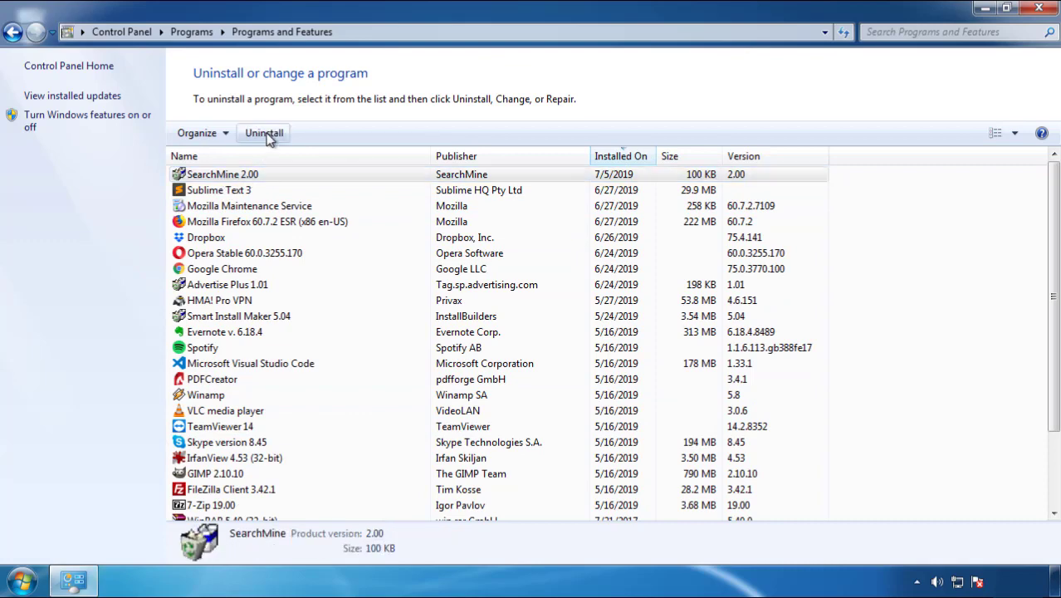
left_click(618, 440)
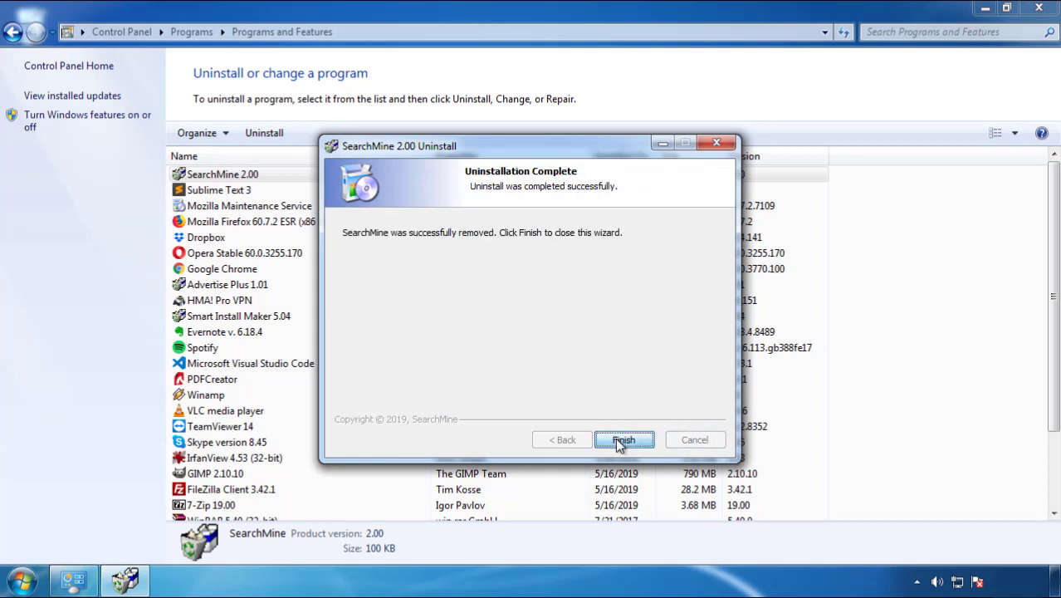
left_click(615, 438)
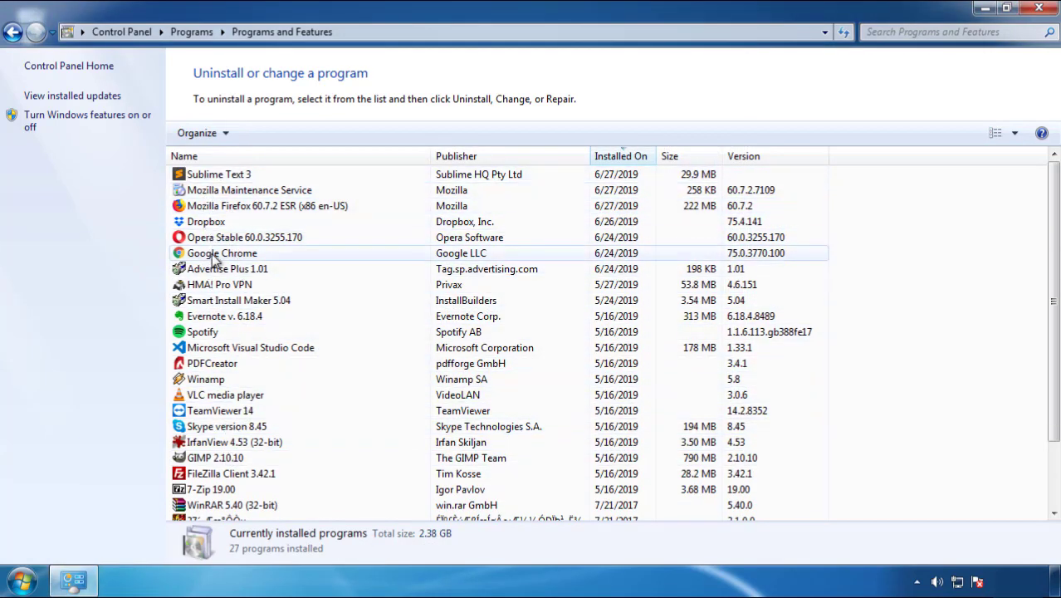
left_click(1040, 10)
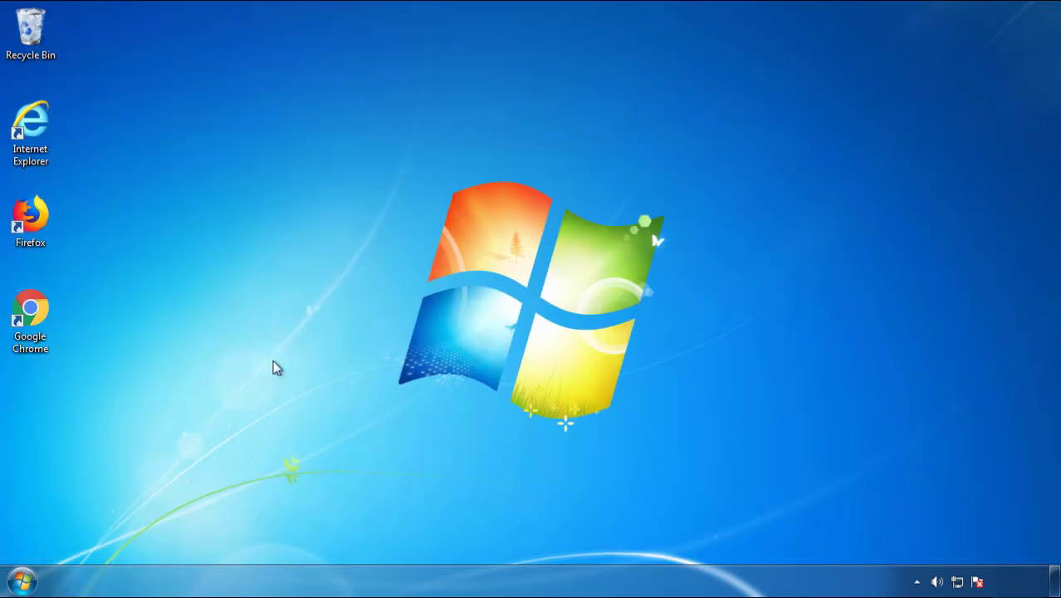
Restart Windows and choose Safe Mode from the F8 boot options
left_click(20, 582)
mouse_move(285, 541)
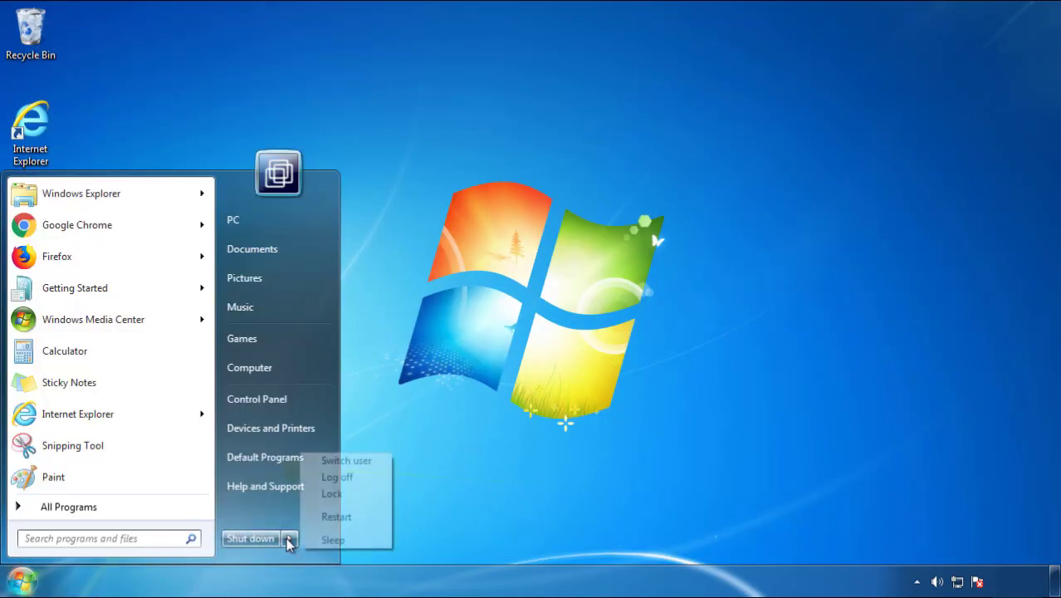
left_click(552, 451)
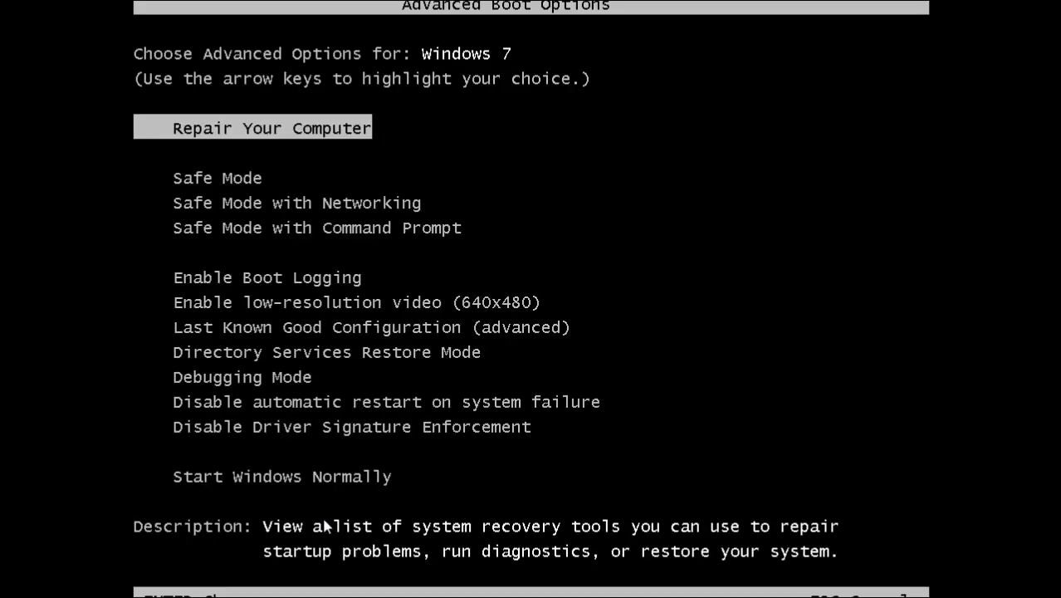
key("Down")
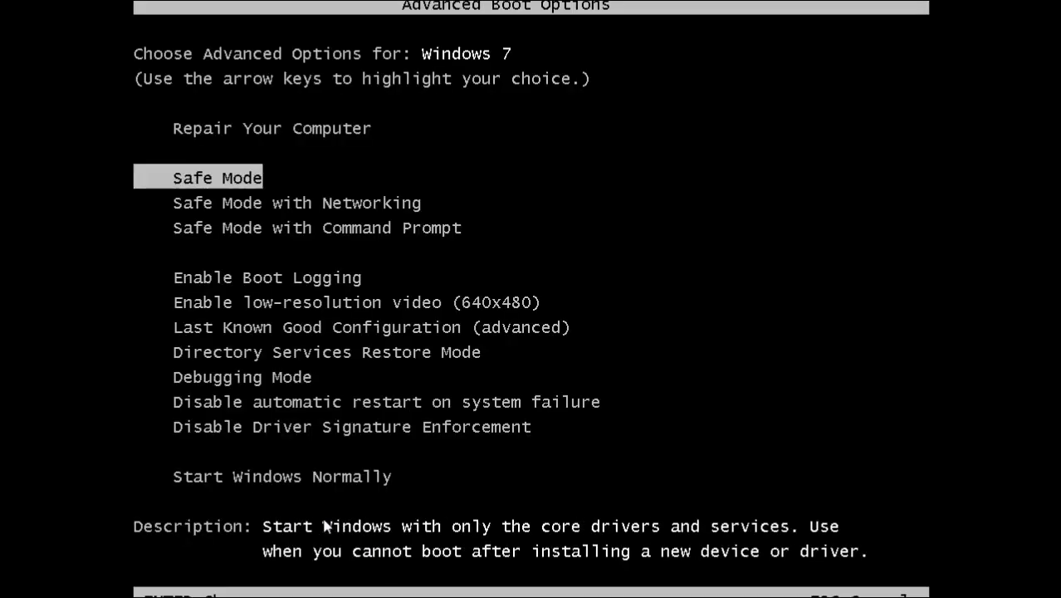
key("Return")
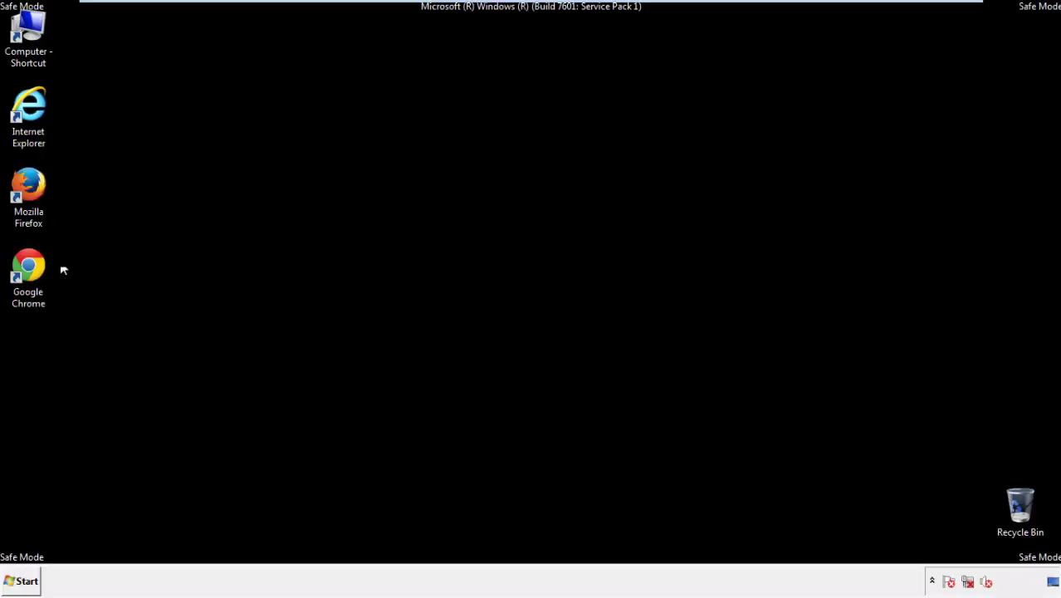
Launch Firefox, decline the default-browser prompt, and make the Menu Bar visible
double_click(39, 191)
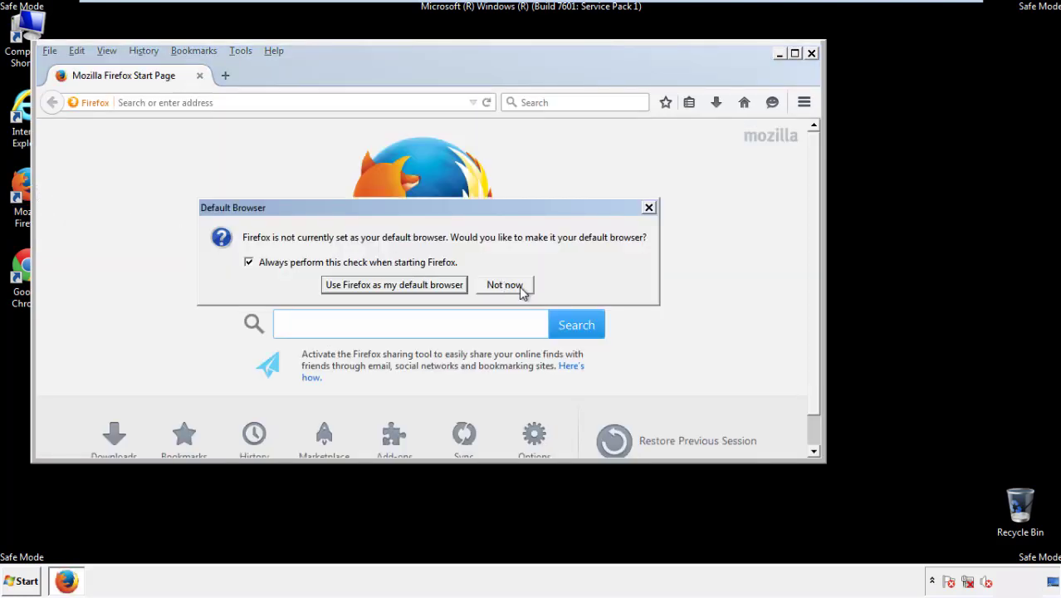
left_click(518, 285)
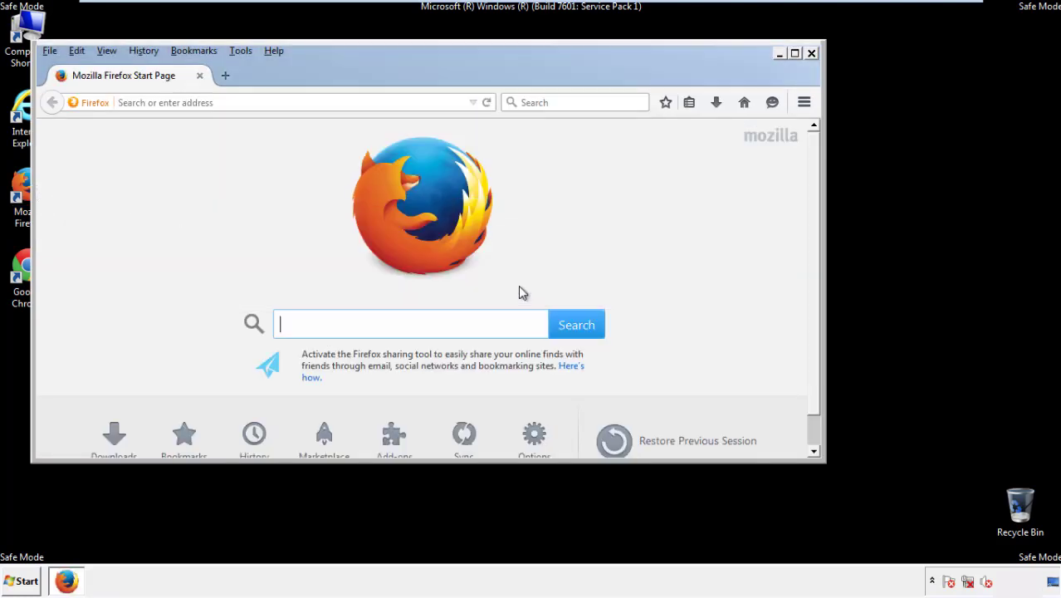
right_click(324, 69)
left_click(353, 123)
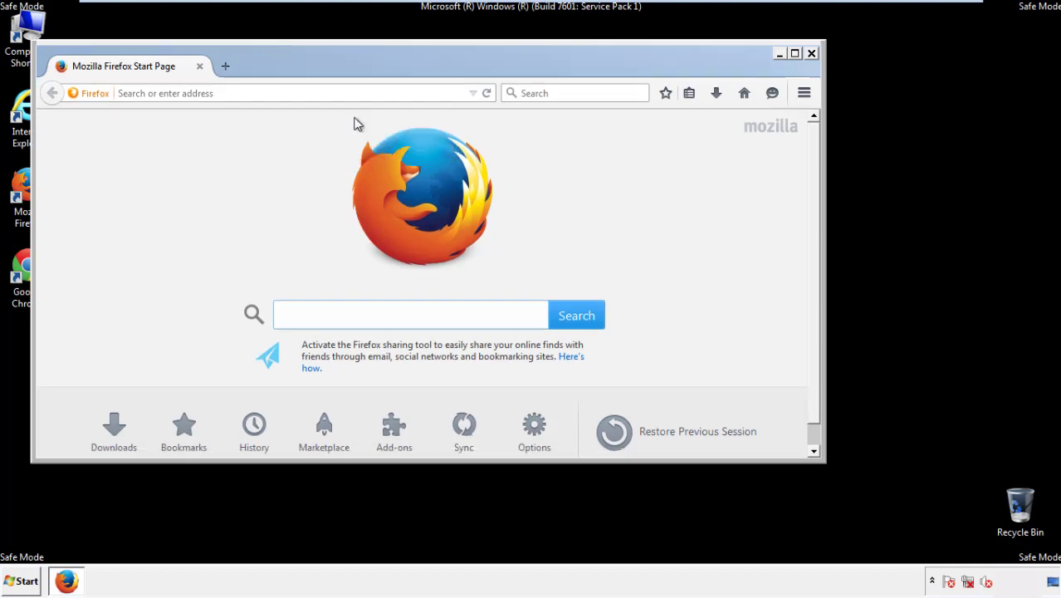
right_click(334, 69)
left_click(356, 131)
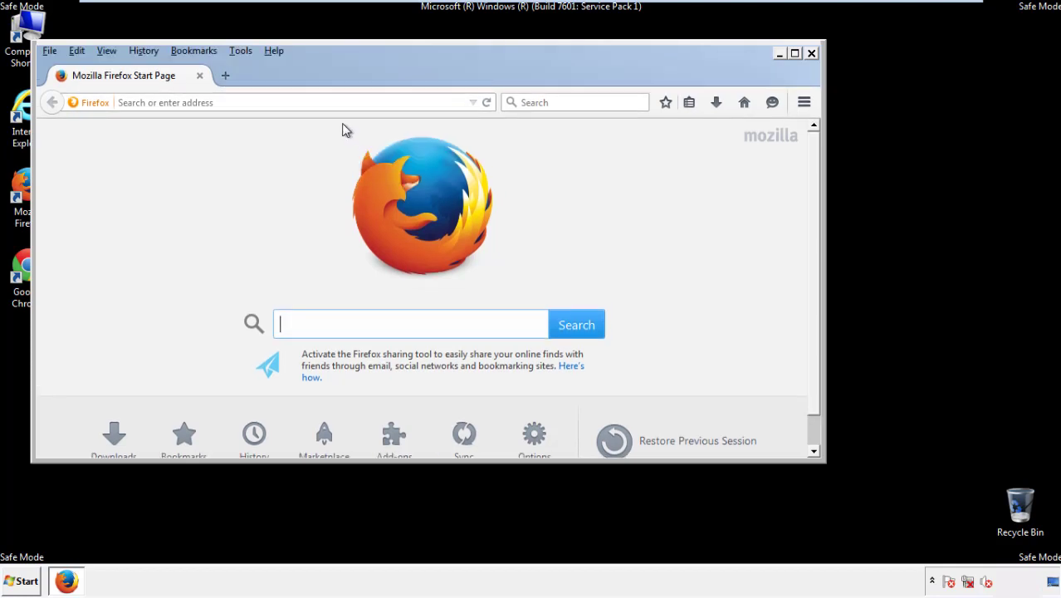
Clear Firefox history for the Everything time range, keeping Offline Website Data and Site Preferences ticked
left_click(148, 51)
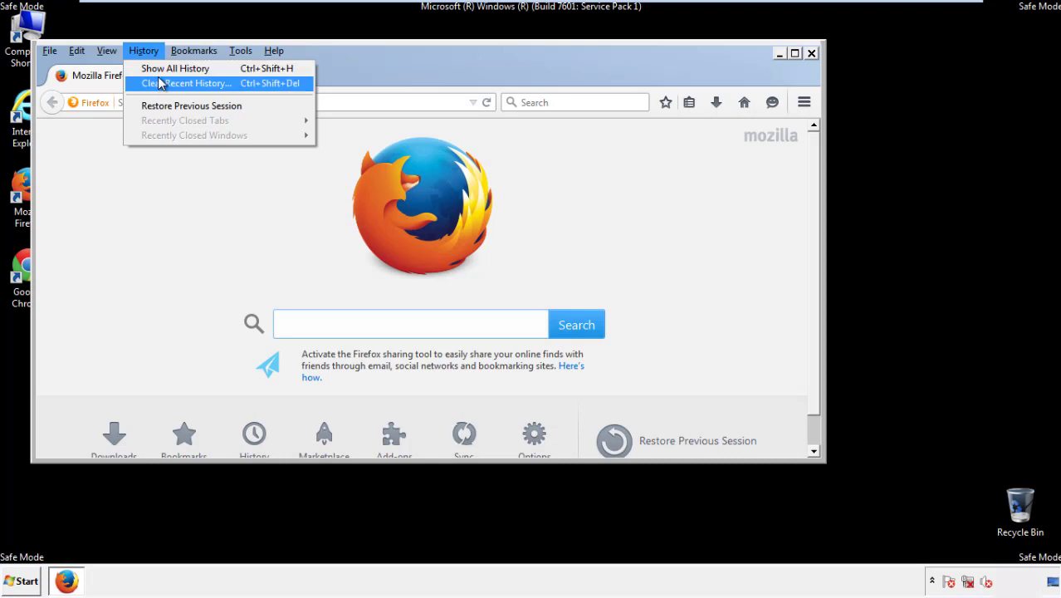
left_click(162, 83)
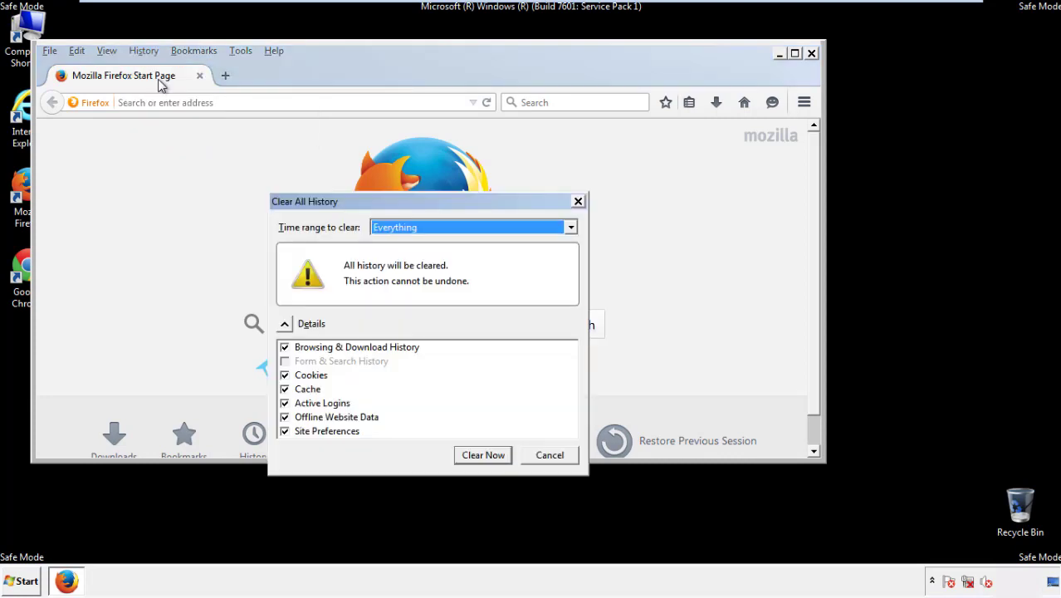
left_click(393, 230)
left_click(398, 312)
left_click(284, 417)
left_click(284, 417)
left_click(286, 434)
left_click(286, 433)
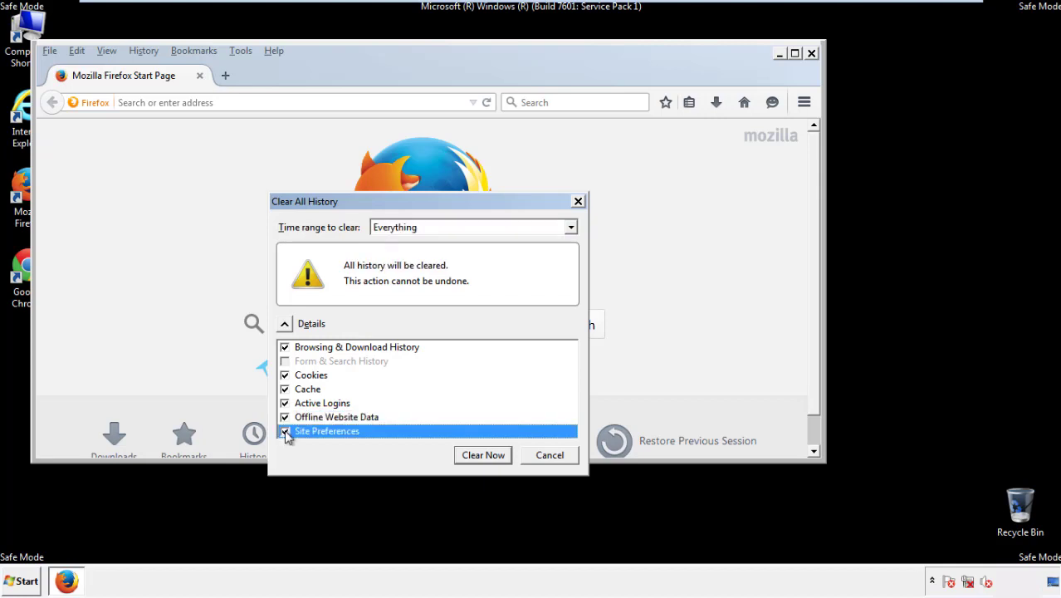
left_click(483, 455)
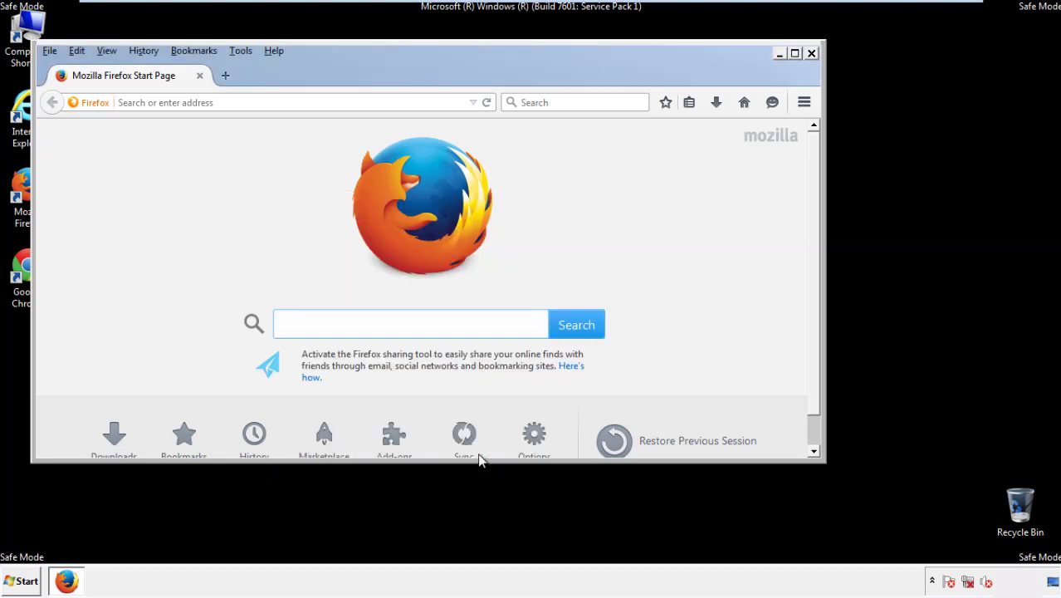
Refresh Firefox from Troubleshooting Information, finish, decline the default-browser prompt, and close Firefox
left_click(274, 50)
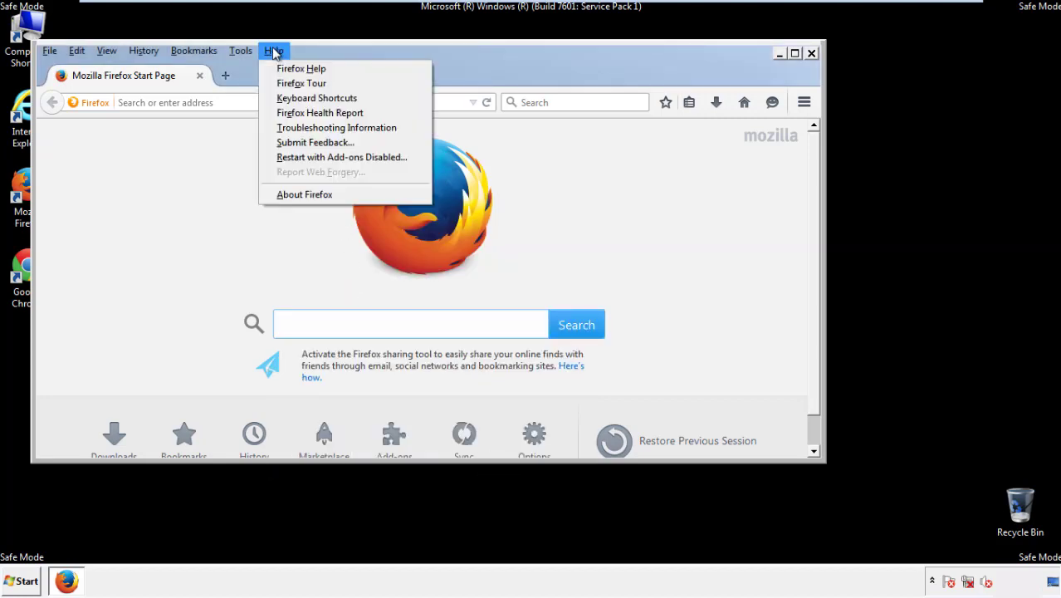
left_click(306, 127)
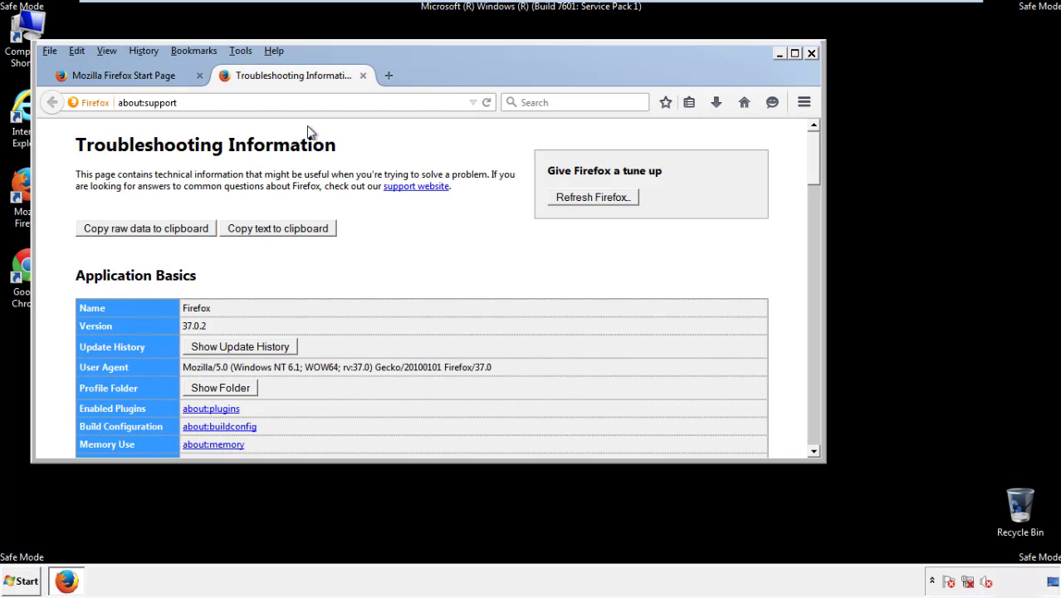
left_click(616, 200)
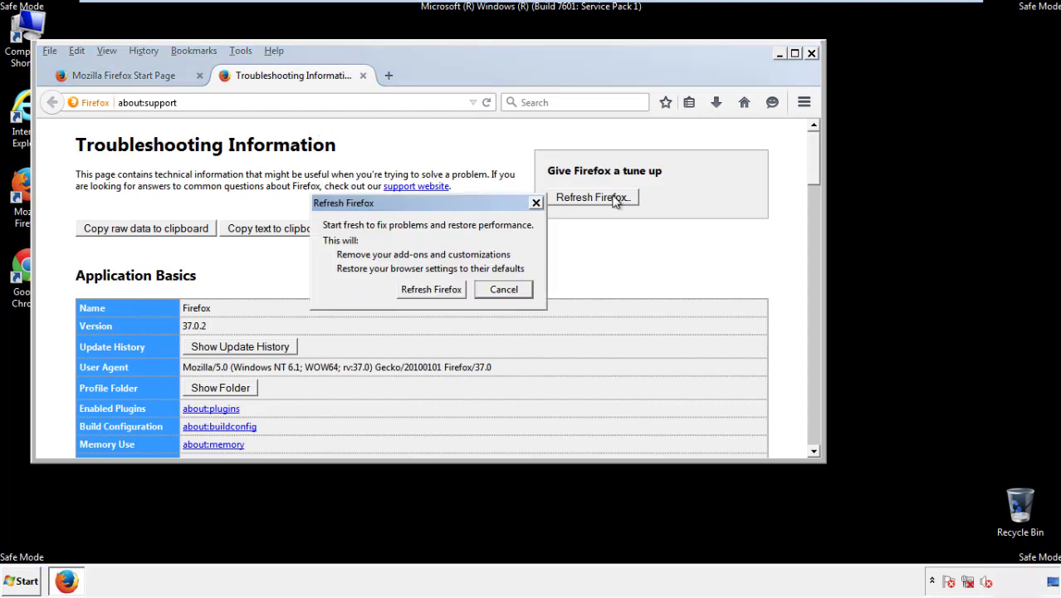
left_click(431, 289)
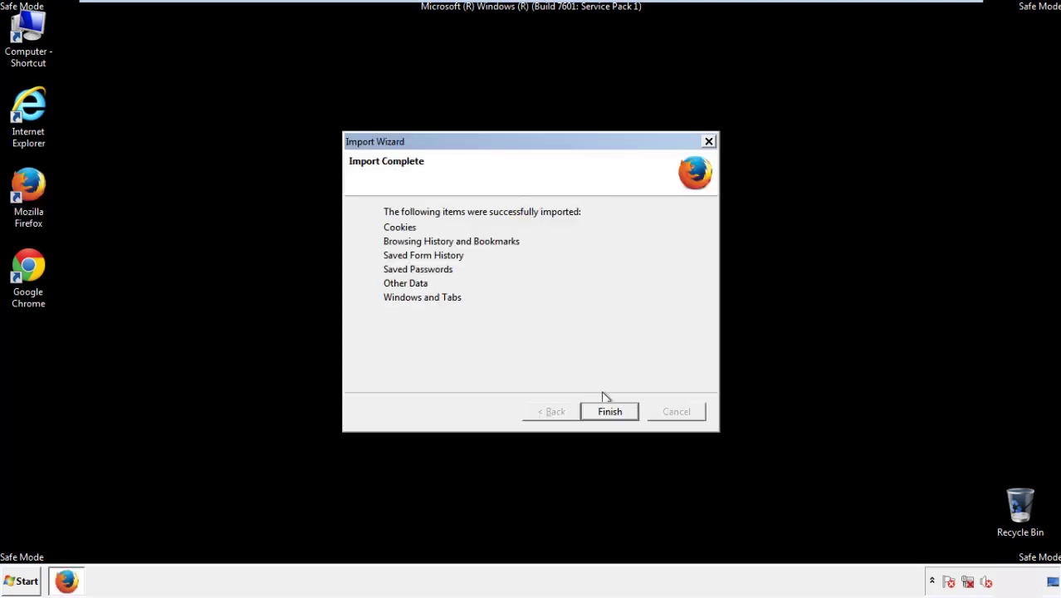
left_click(609, 412)
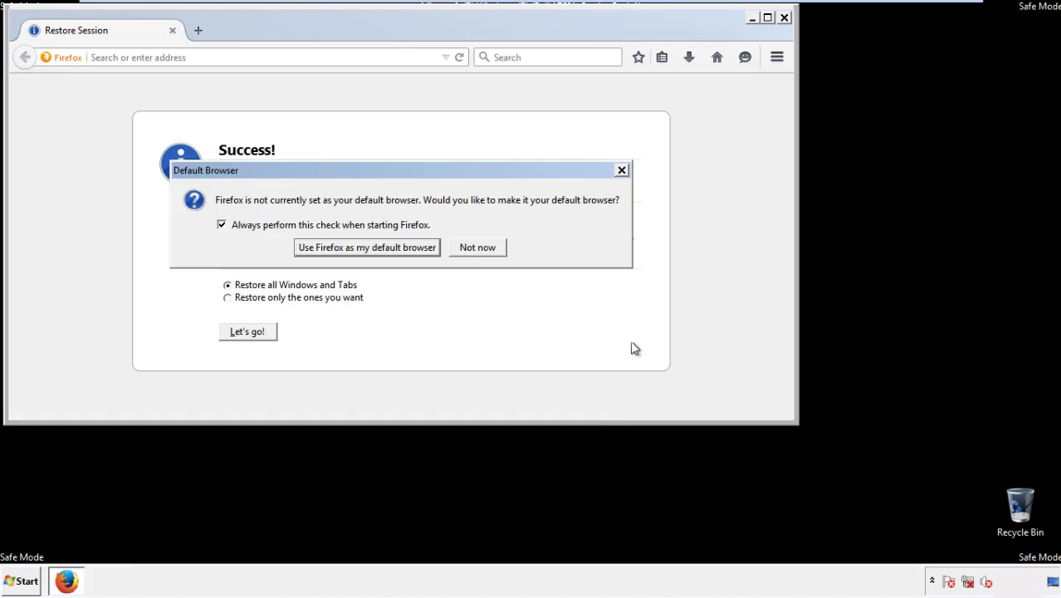
left_click(477, 247)
left_click(784, 17)
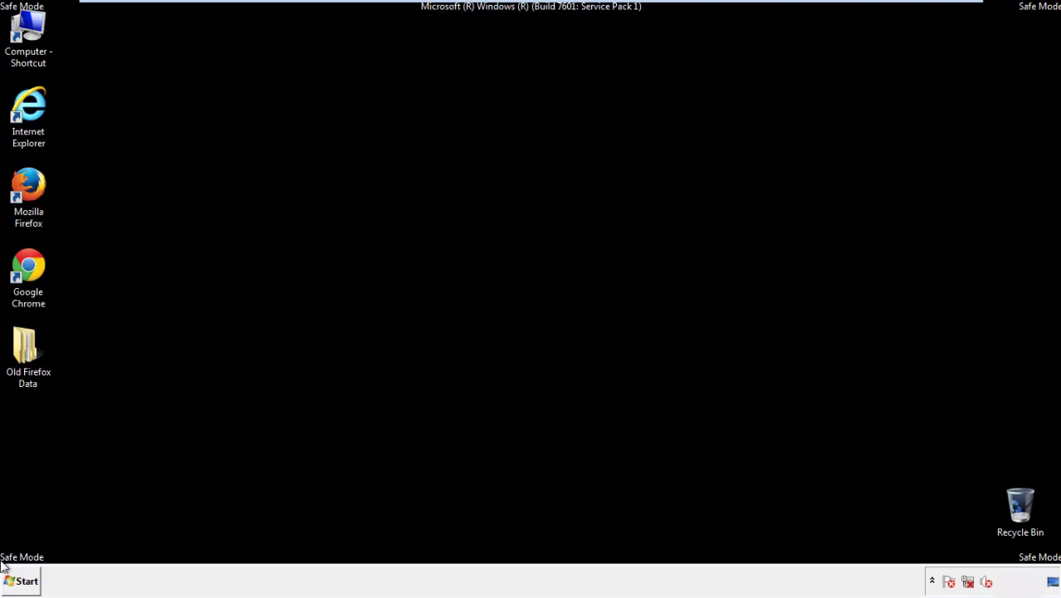
Launch Chrome, dismiss the default-browser prompt, and go to the History page in Settings
double_click(26, 266)
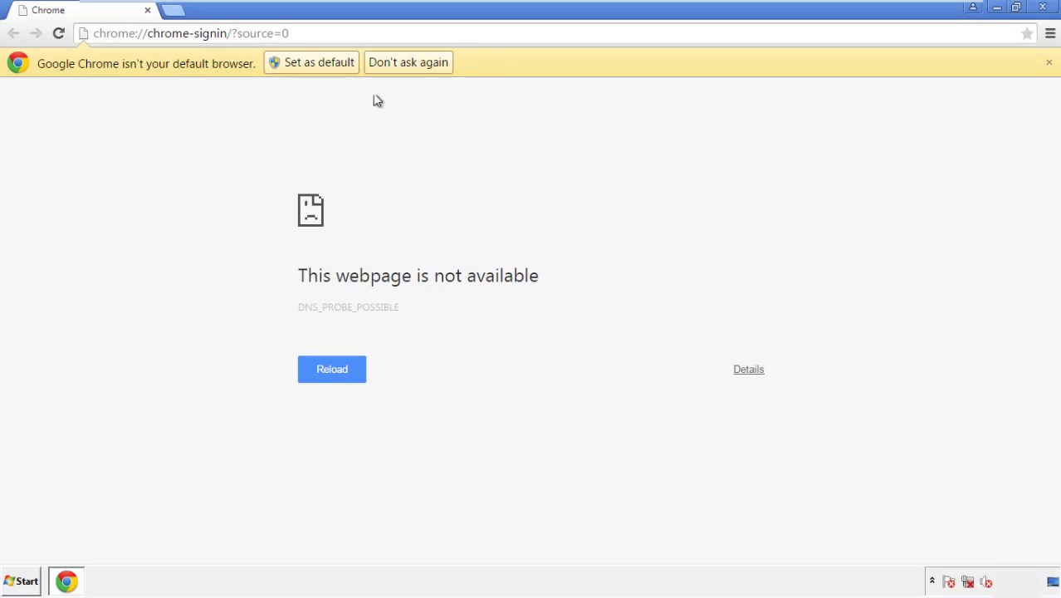
left_click(409, 62)
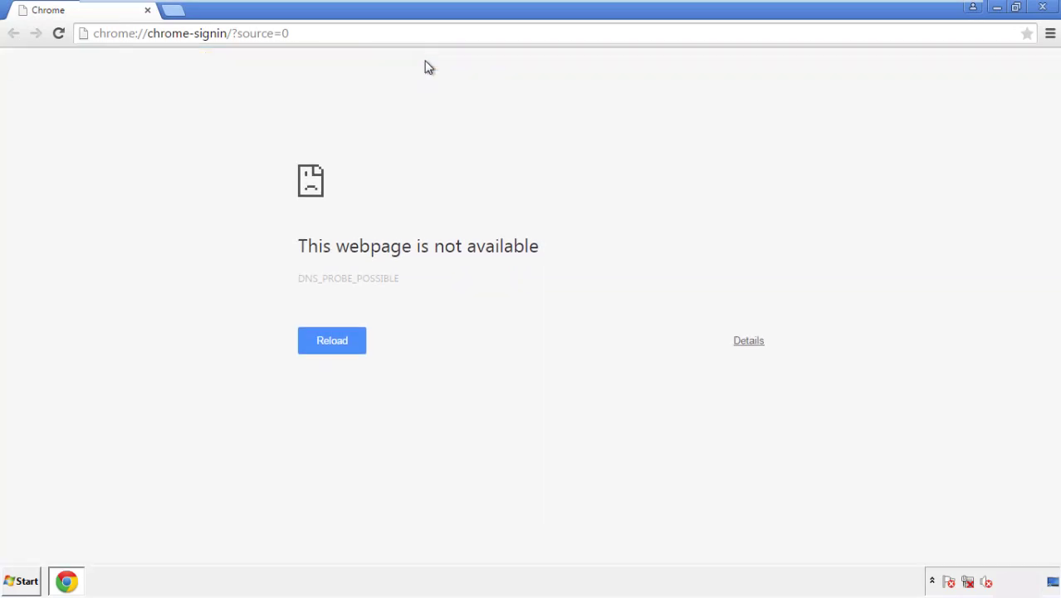
left_click(1050, 34)
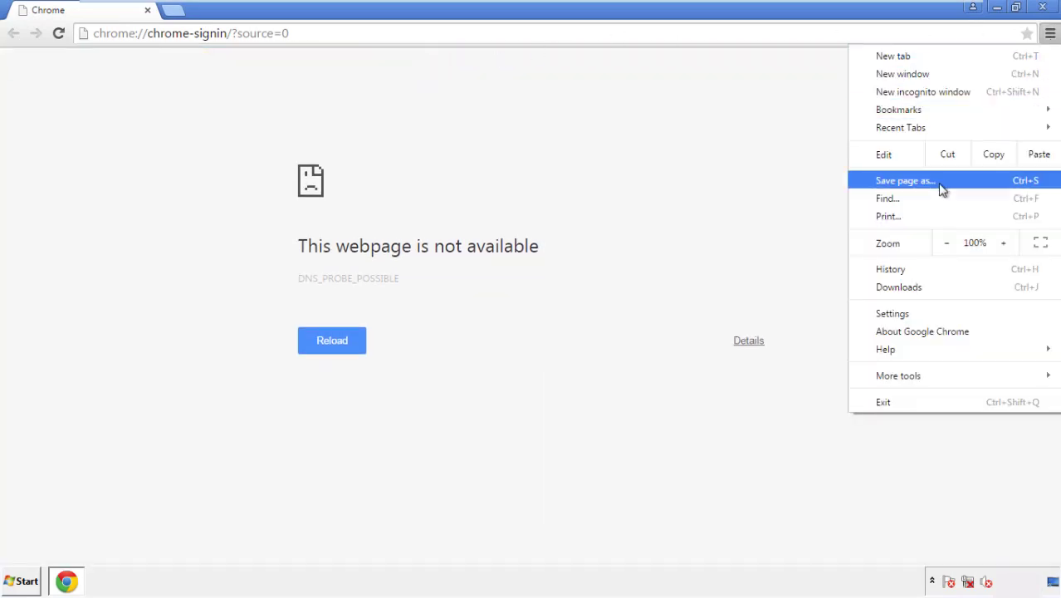
left_click(896, 314)
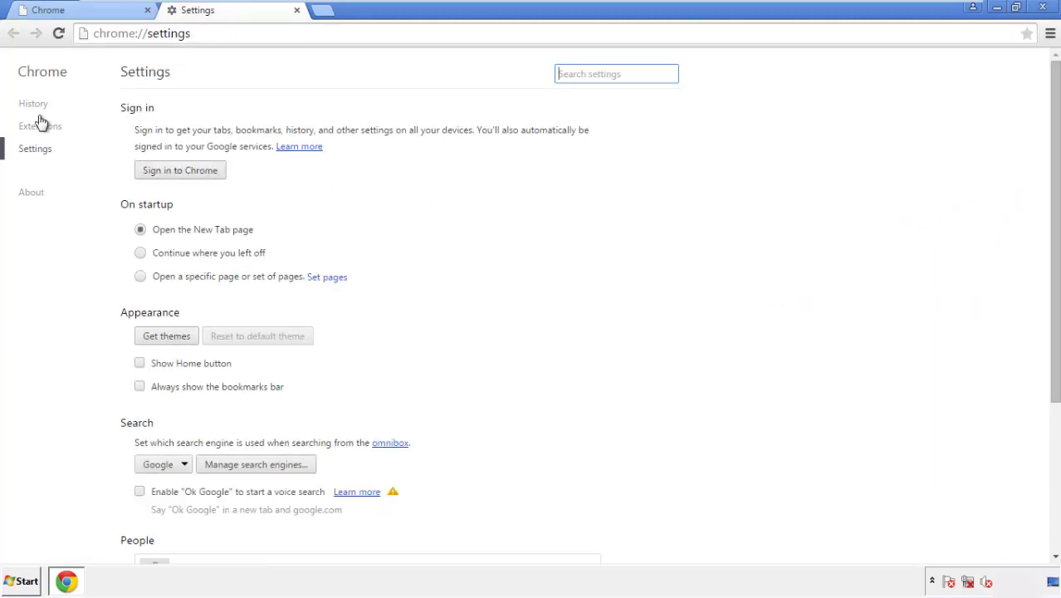
left_click(37, 106)
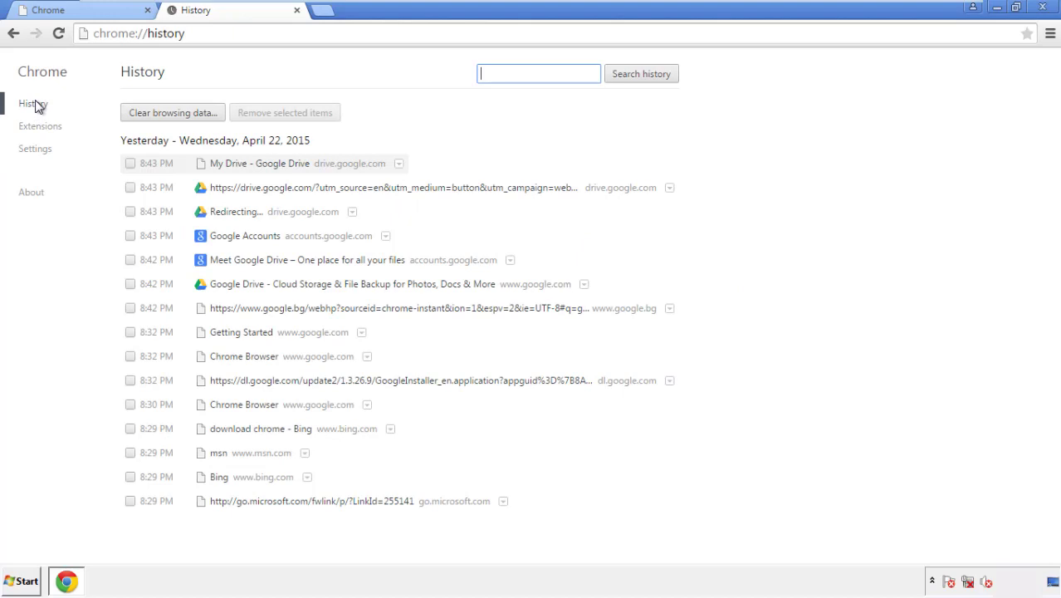
Clear Chrome browsing data from the beginning of time, including autofill form data
left_click(159, 115)
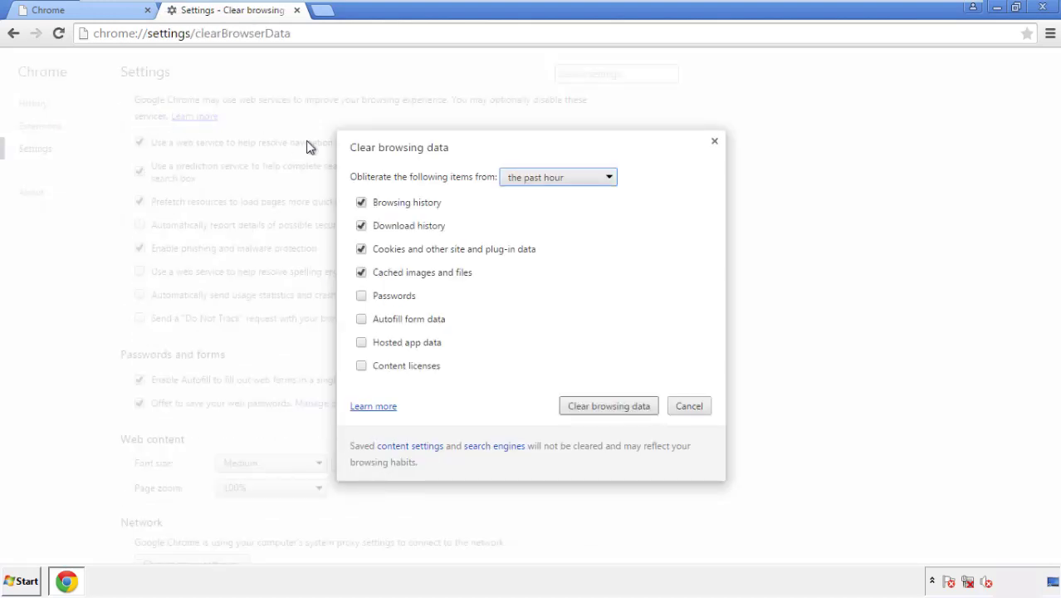
left_click(533, 178)
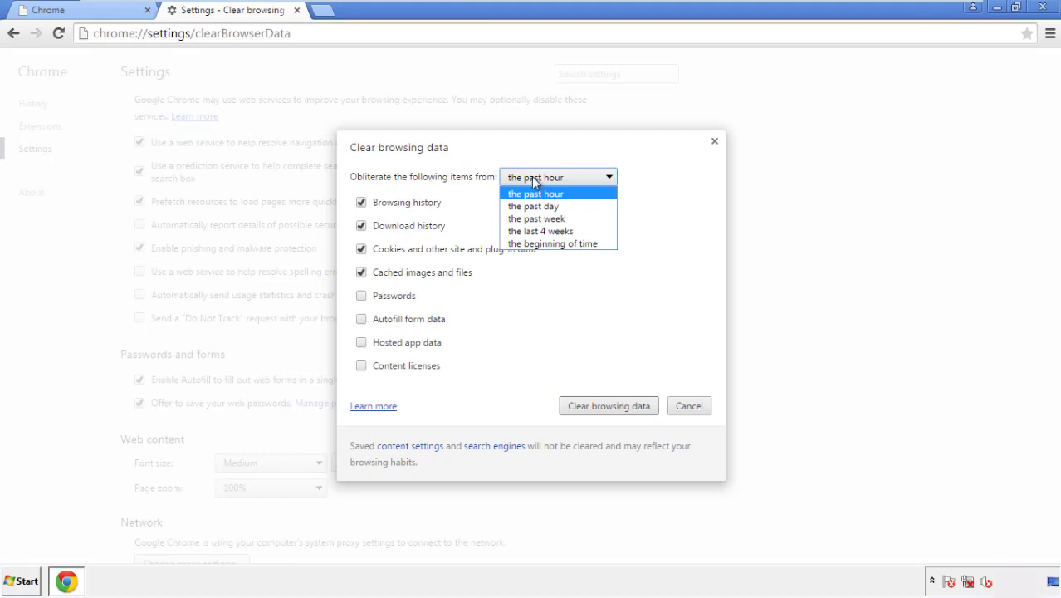
left_click(531, 245)
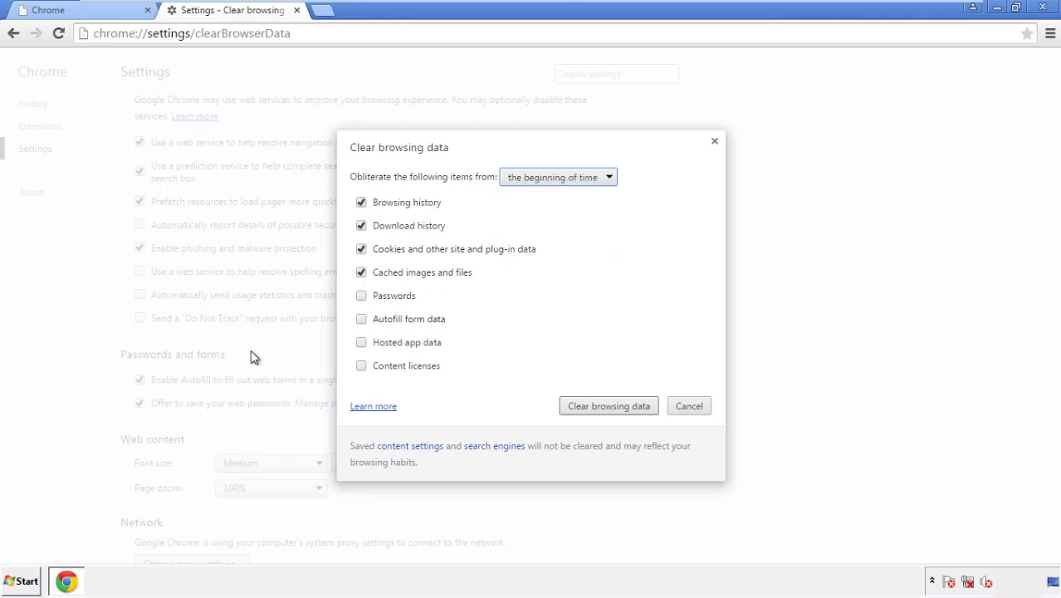
left_click(367, 323)
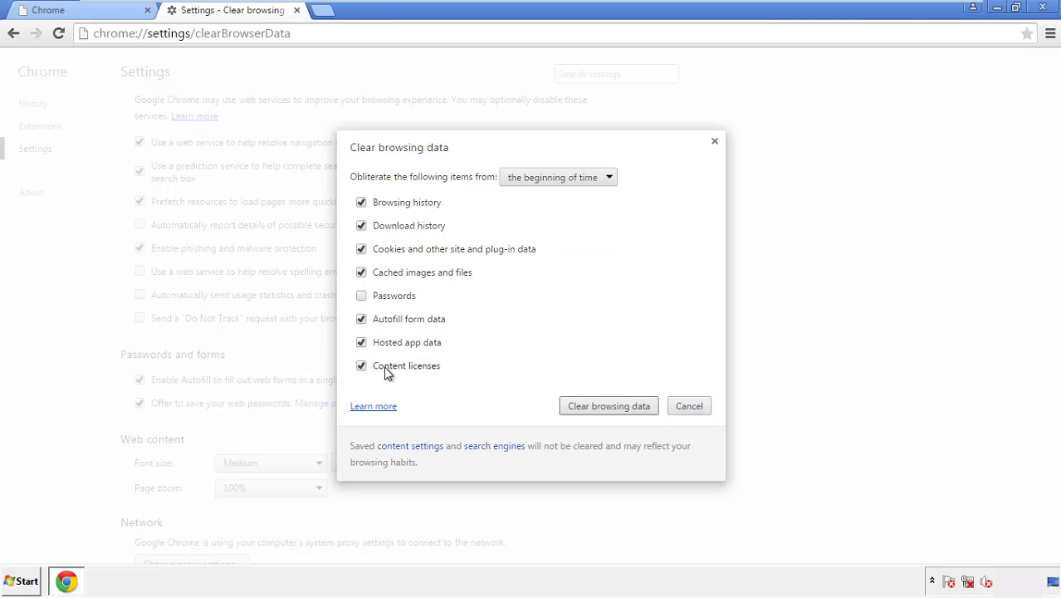
left_click(600, 407)
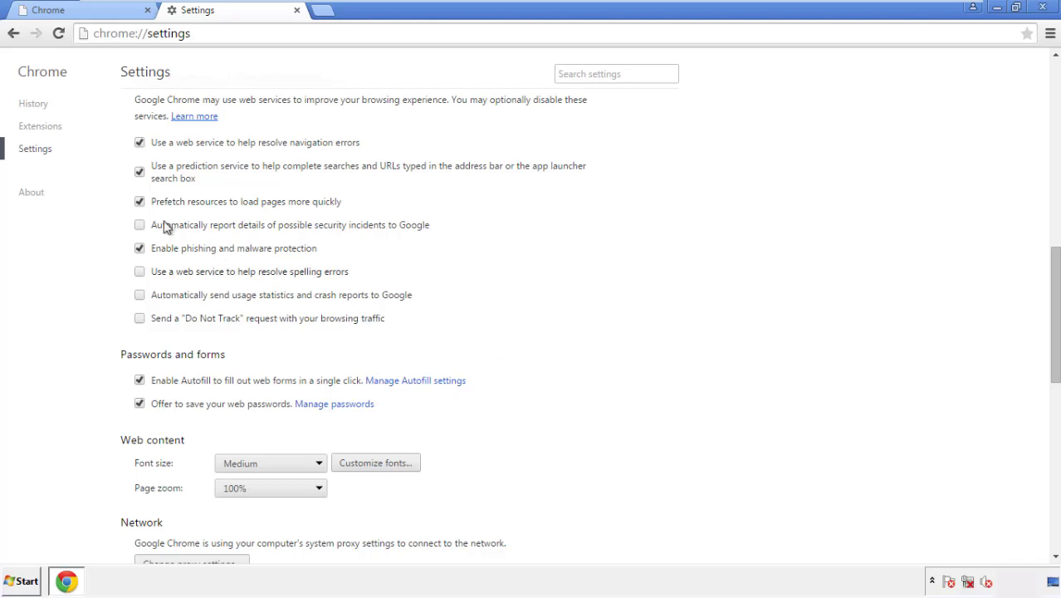
Reset Chrome settings to their defaults from the bottom of Settings, then close Chrome
left_click_drag(1055, 264, 1051, 445)
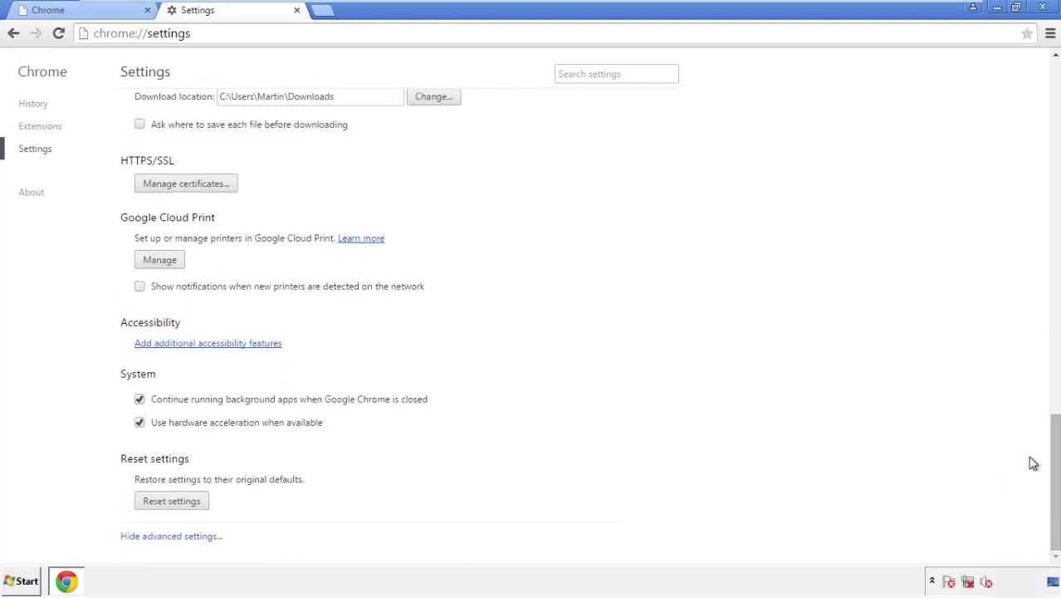
left_click(199, 503)
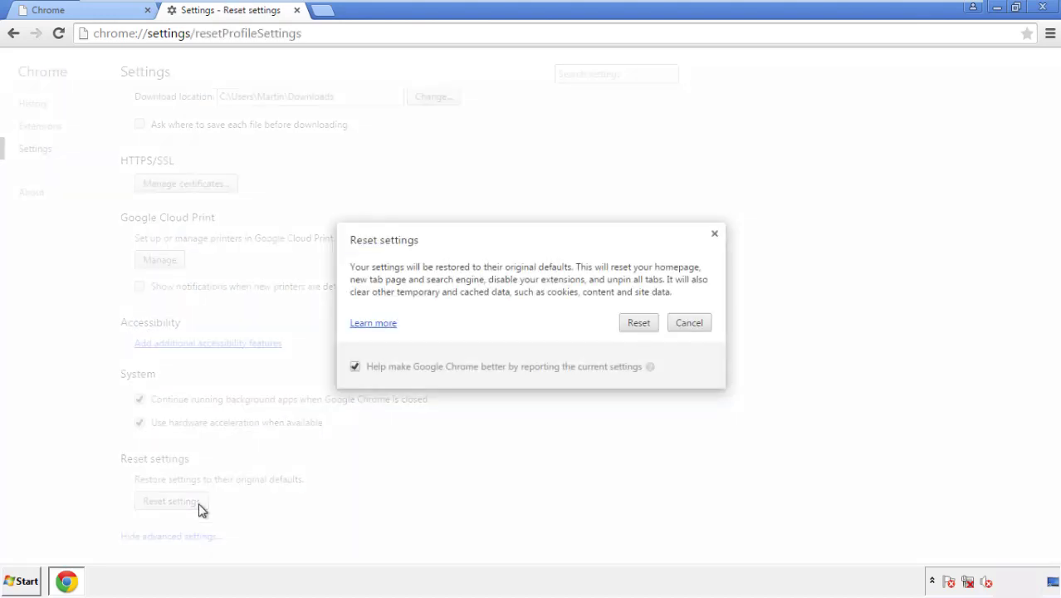
left_click(638, 323)
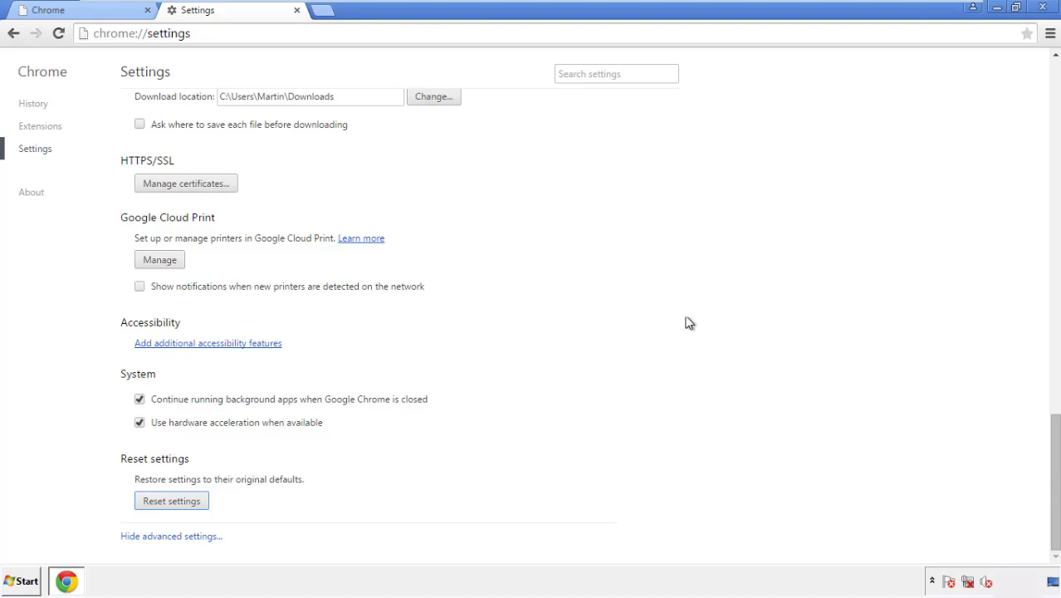
left_click(1042, 7)
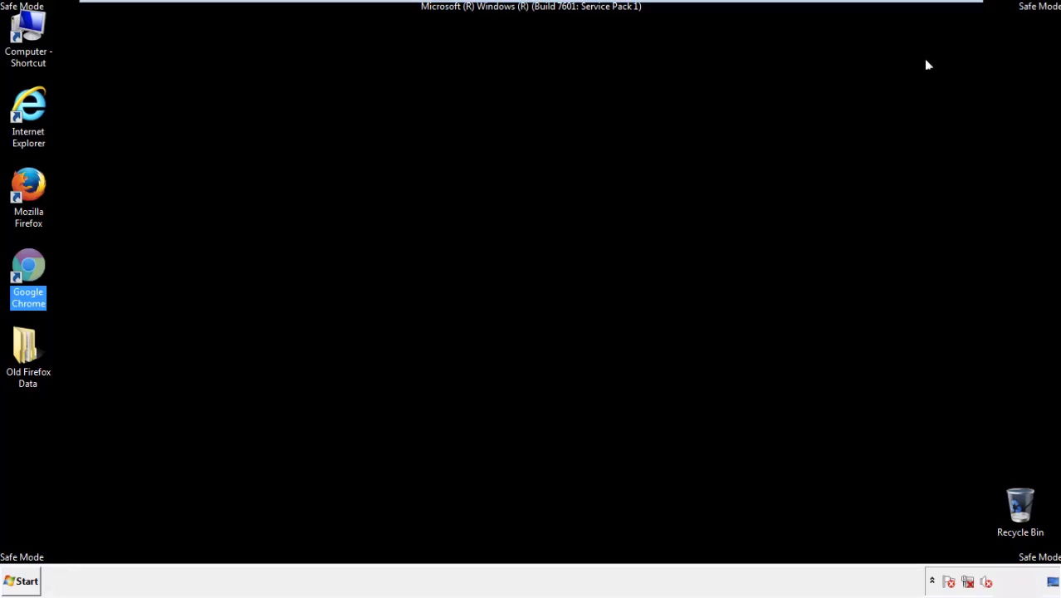
Remove the Search Mine extension in Firefox's Add-ons Manager, then close Firefox
left_click(573, 268)
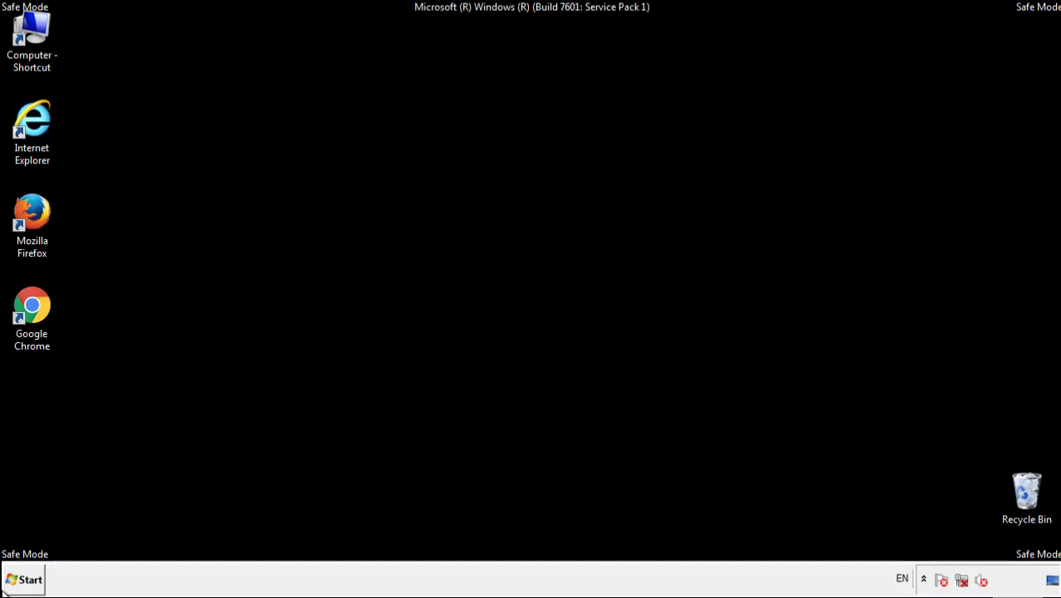
double_click(40, 206)
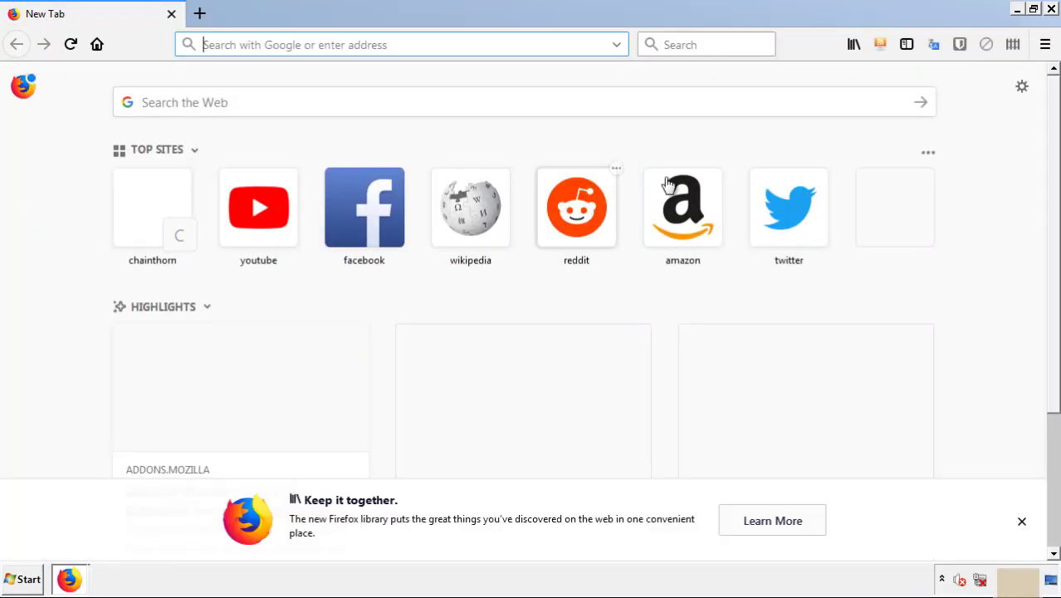
left_click(1045, 44)
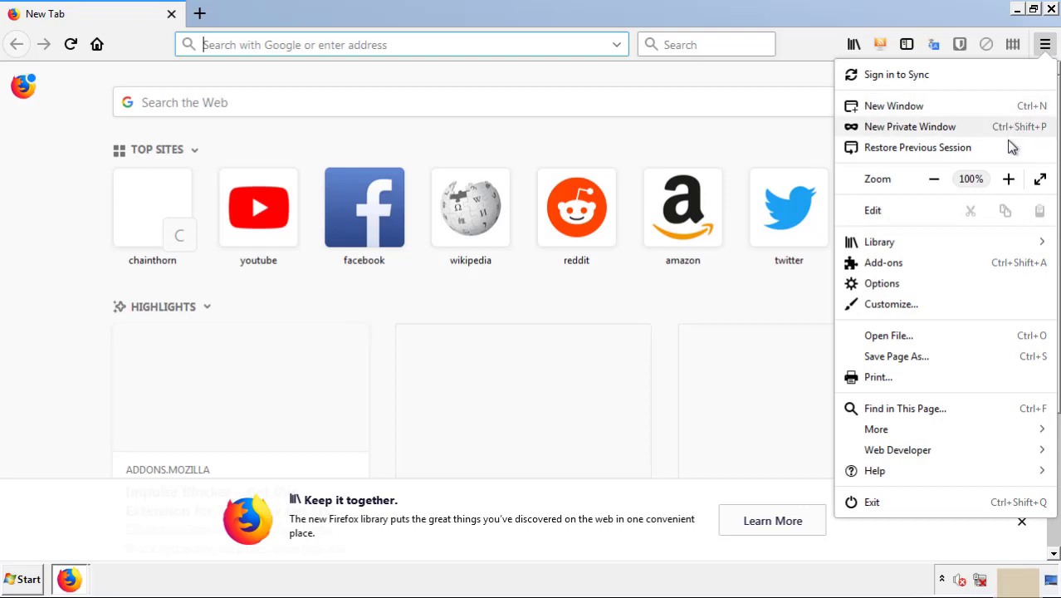
left_click(883, 262)
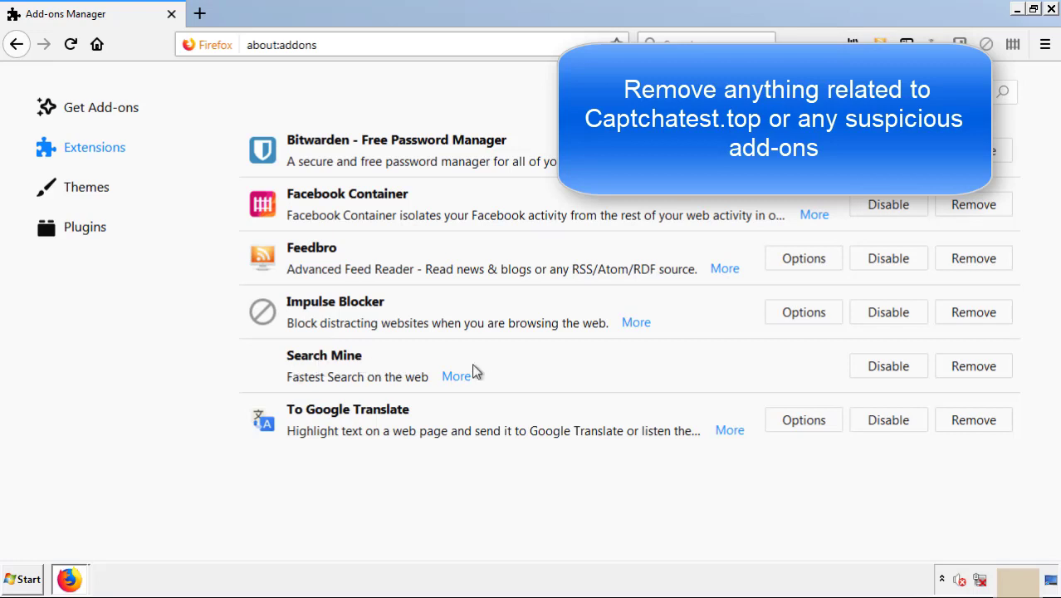
left_click(969, 374)
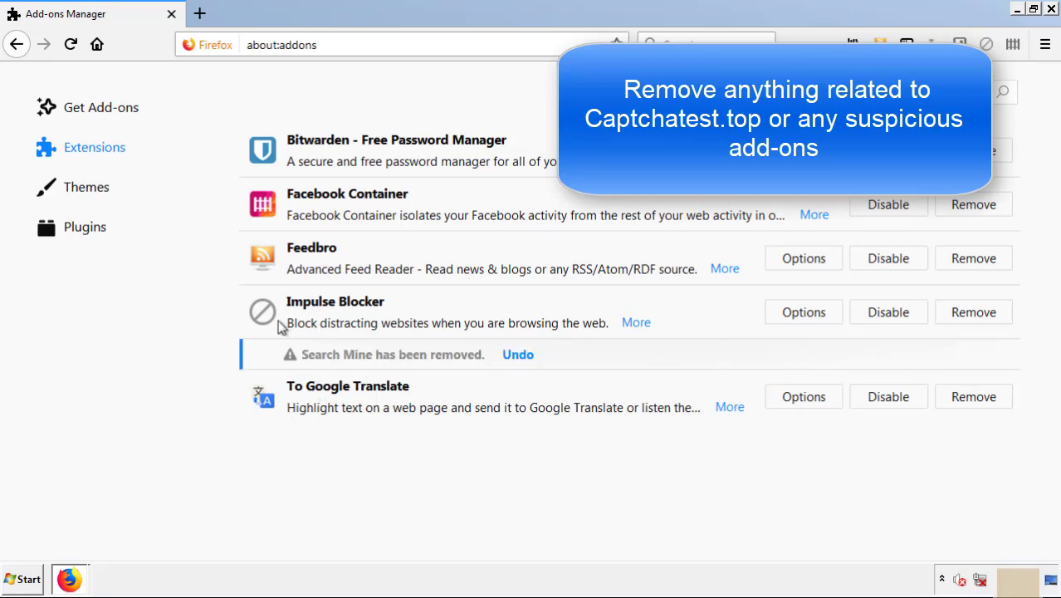
left_click(1052, 10)
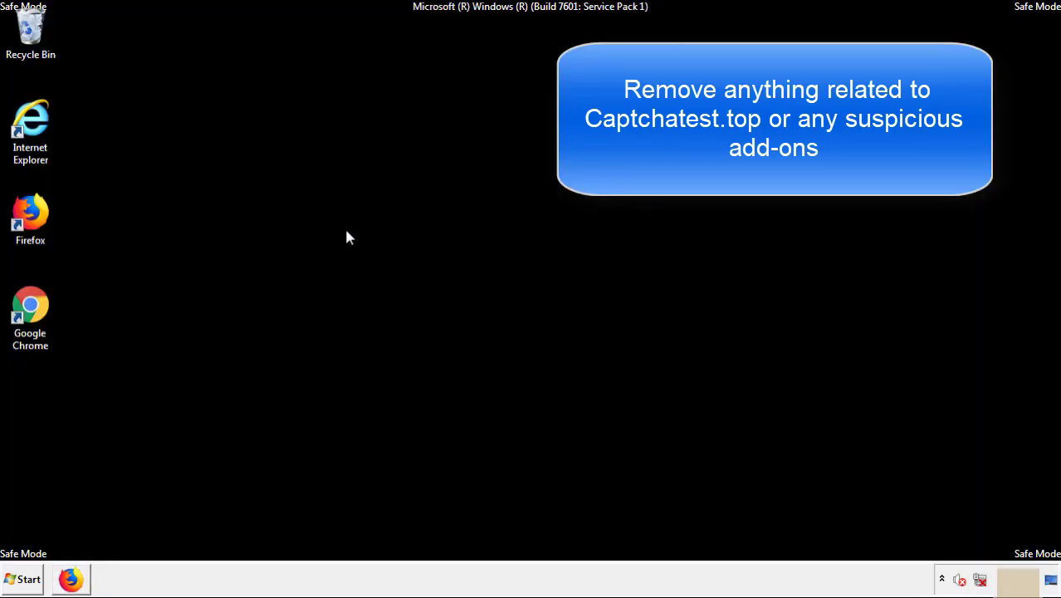
Remove the Search Mine extension from Chrome's Extensions page, then close Chrome
double_click(30, 319)
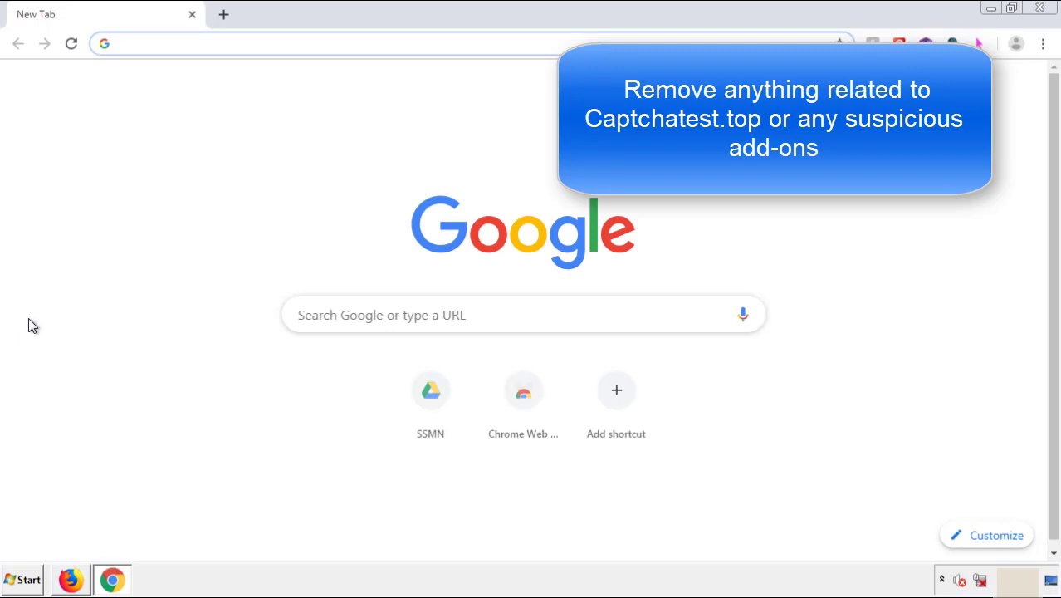
left_click(1043, 44)
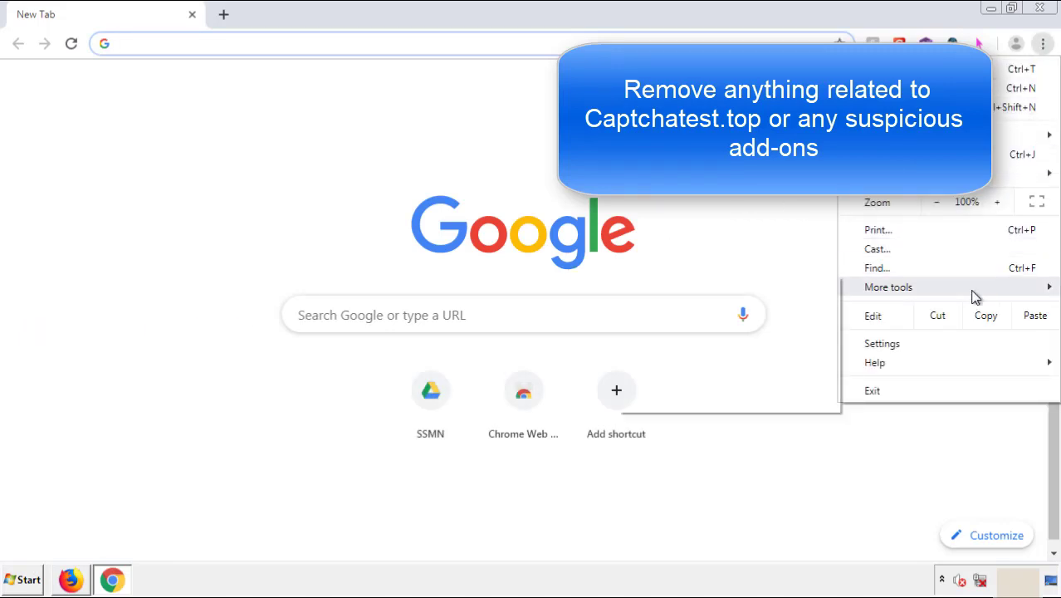
mouse_move(953, 289)
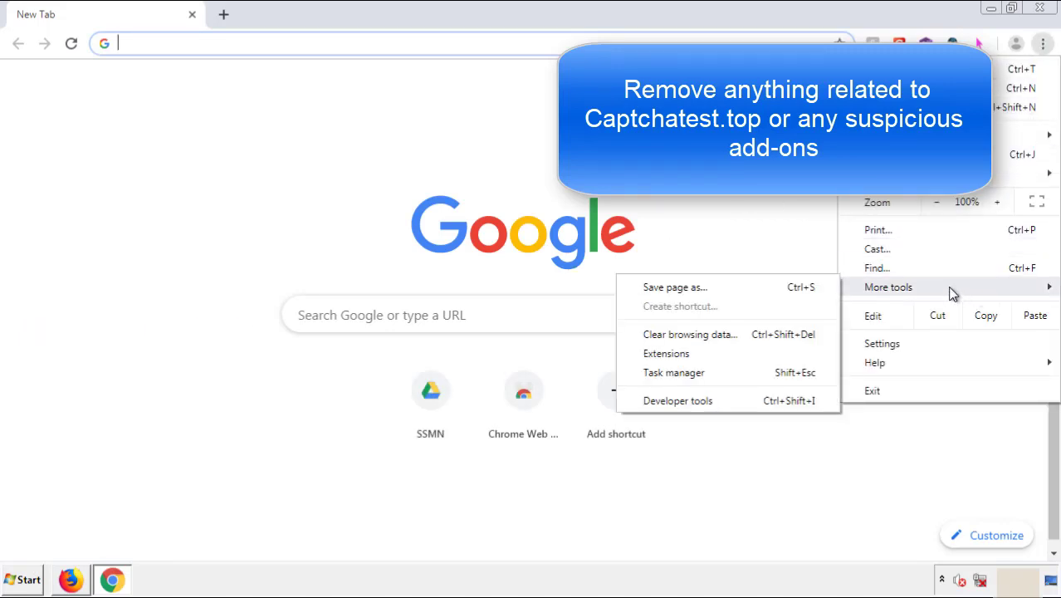
left_click(676, 354)
scroll(300, 277, "down", 5)
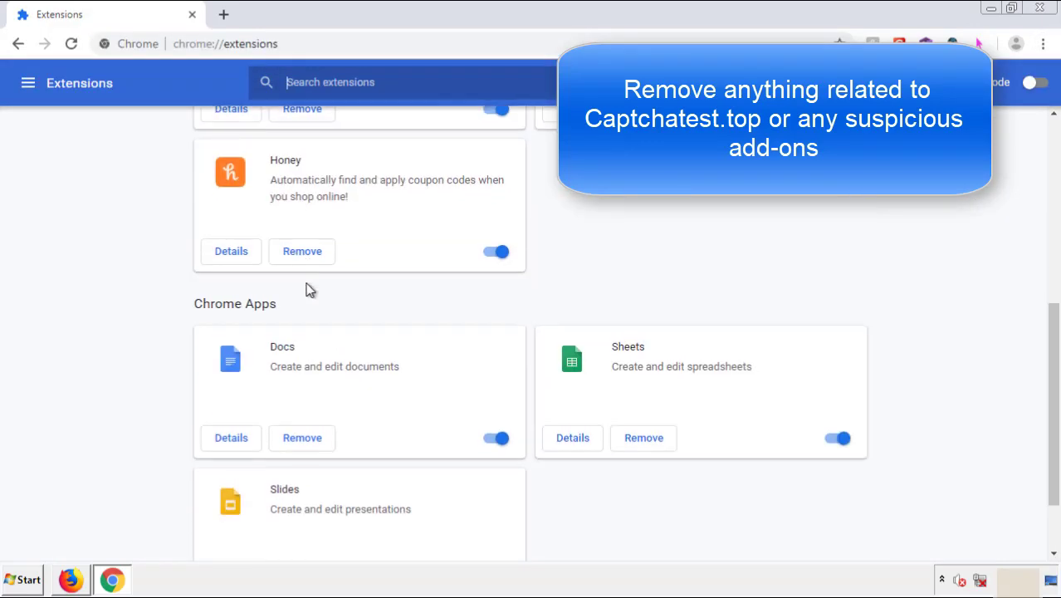
scroll(400, 303, "up", 5)
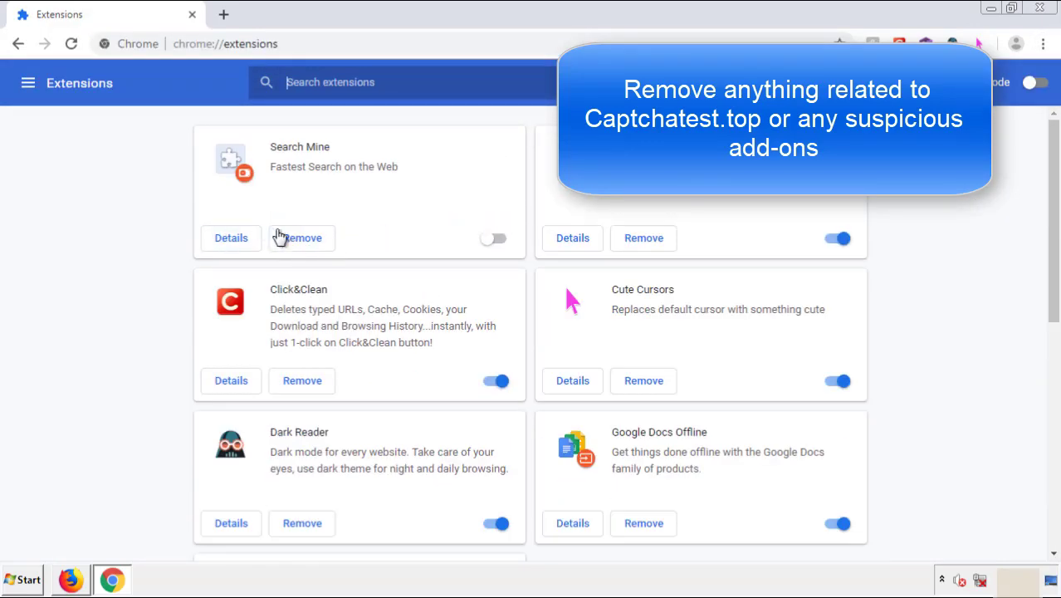
left_click(301, 246)
key("Return")
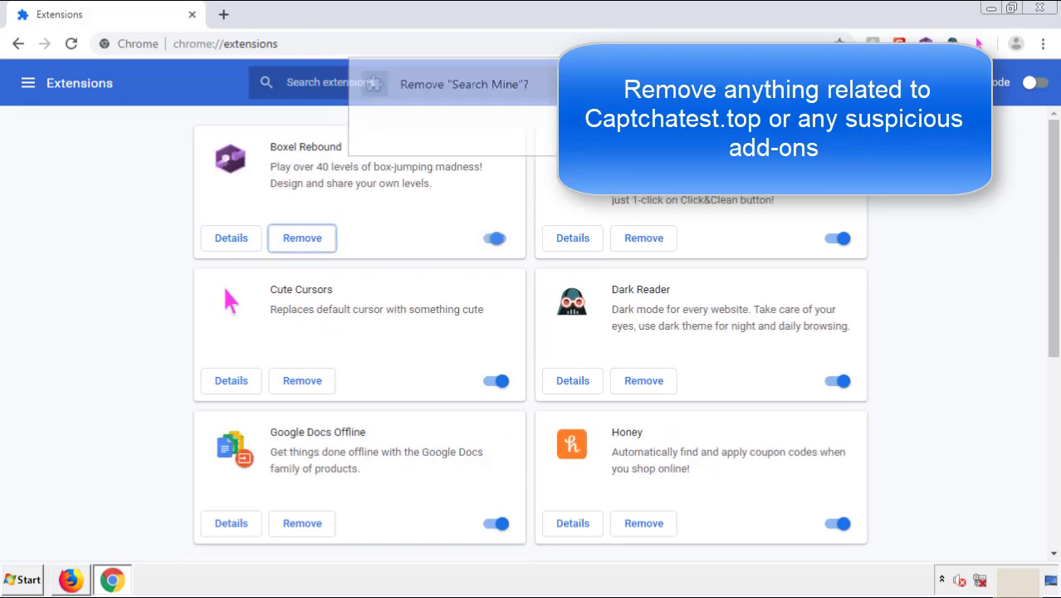
left_click(1046, 10)
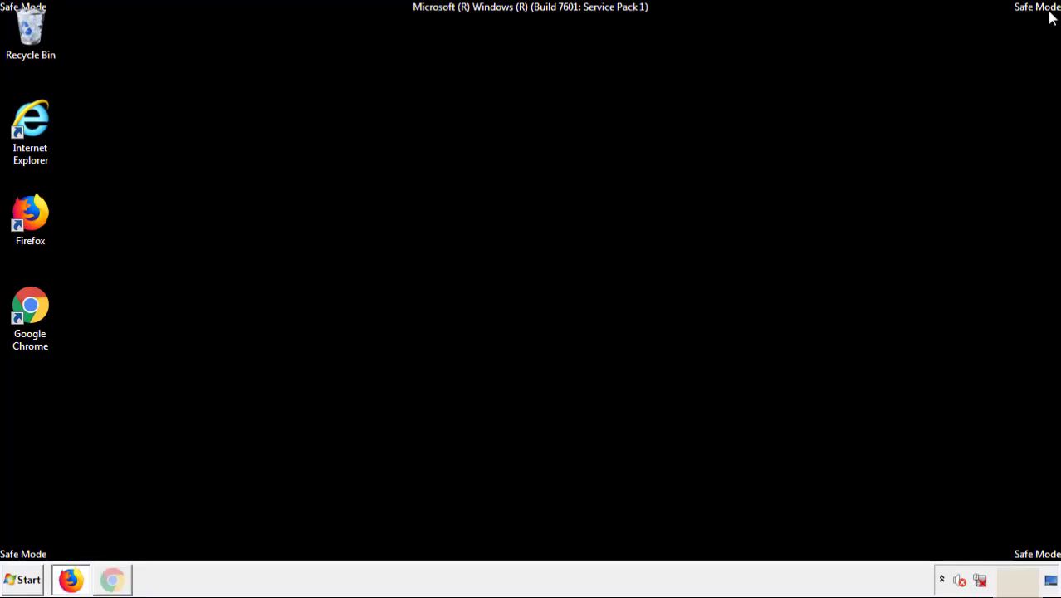
Restart Windows from the Start menu's Shut down options
left_click(27, 581)
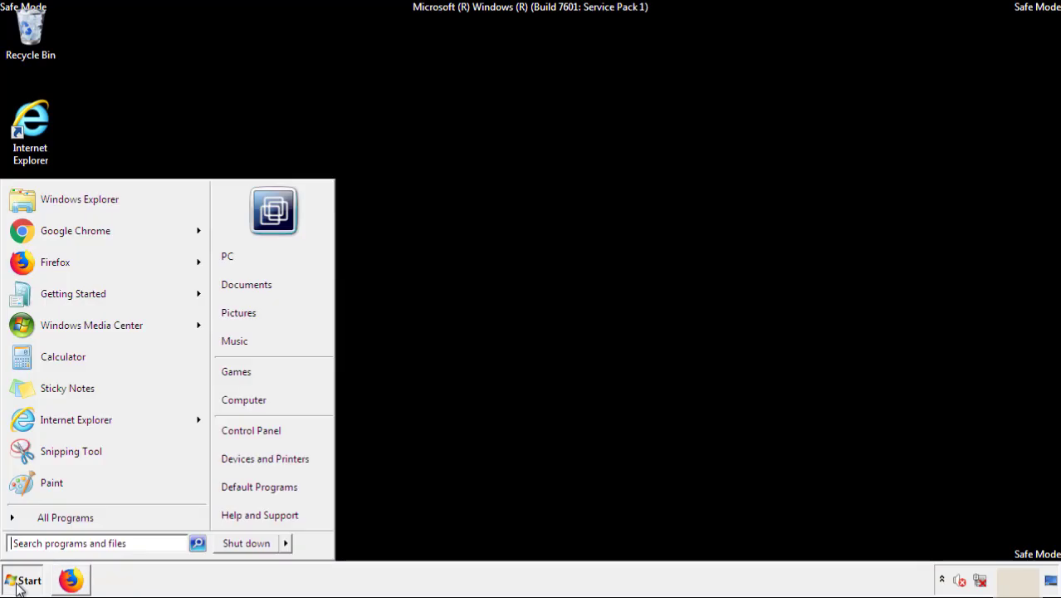
mouse_move(287, 545)
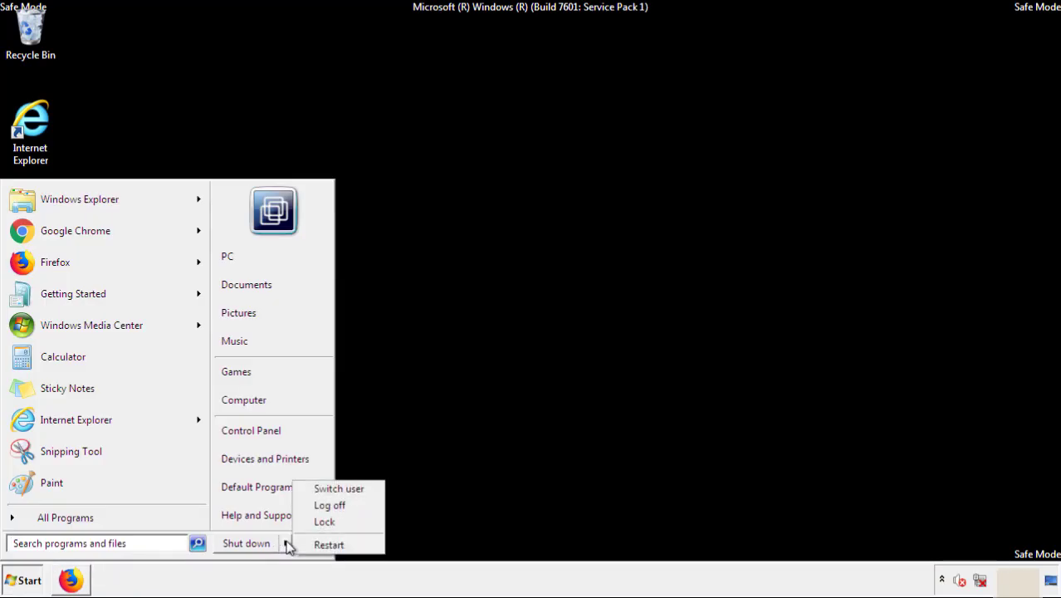
left_click(328, 545)
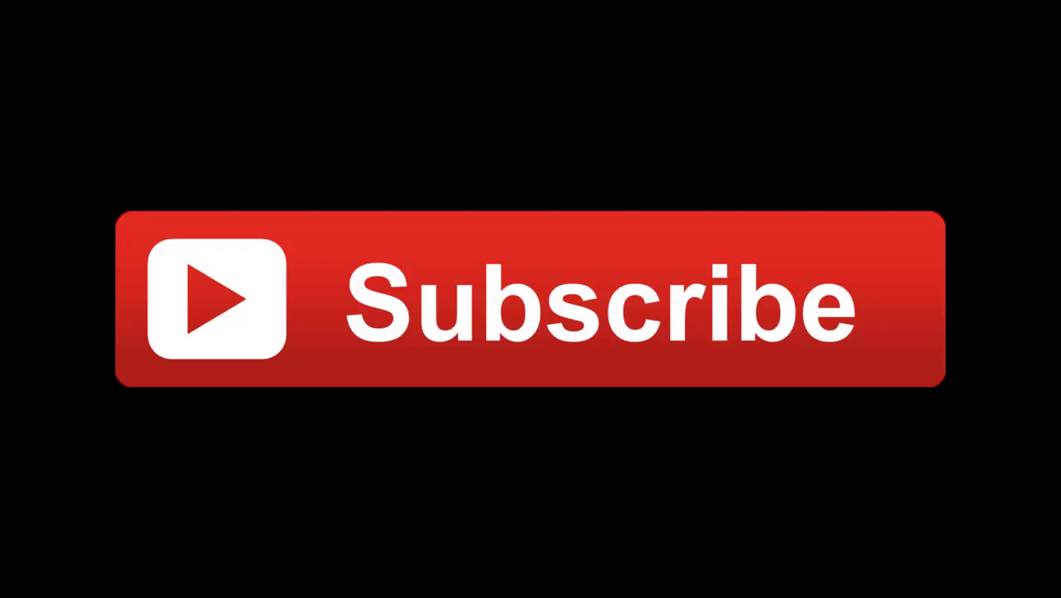